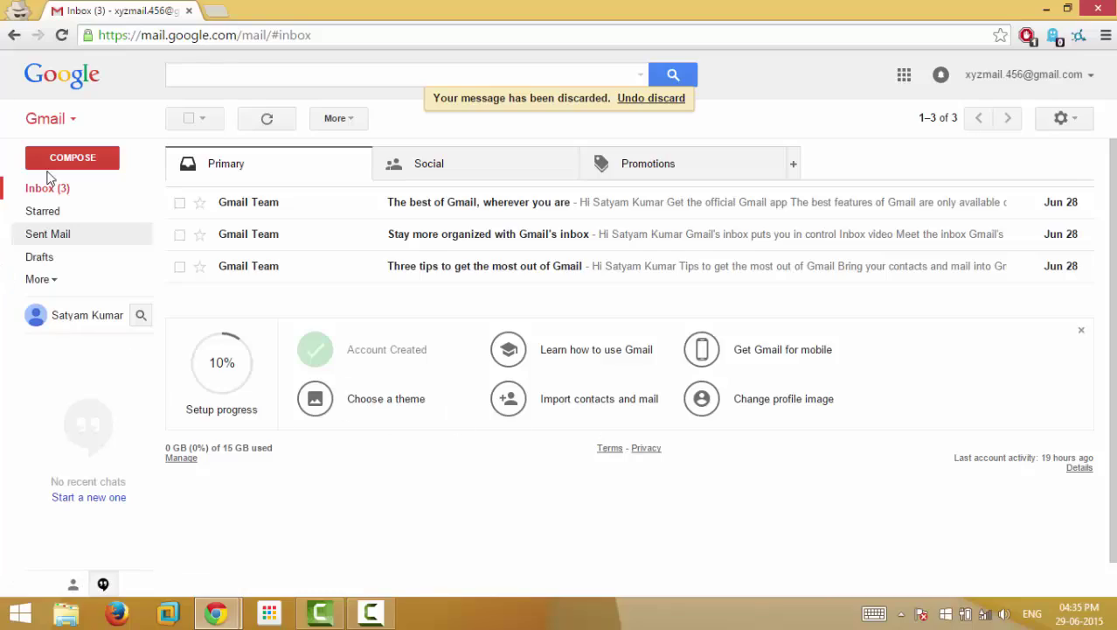
# - Draft a 'Please check this' message to the recipient, saying a photo of mine is attached
pyautogui.click(75, 166)
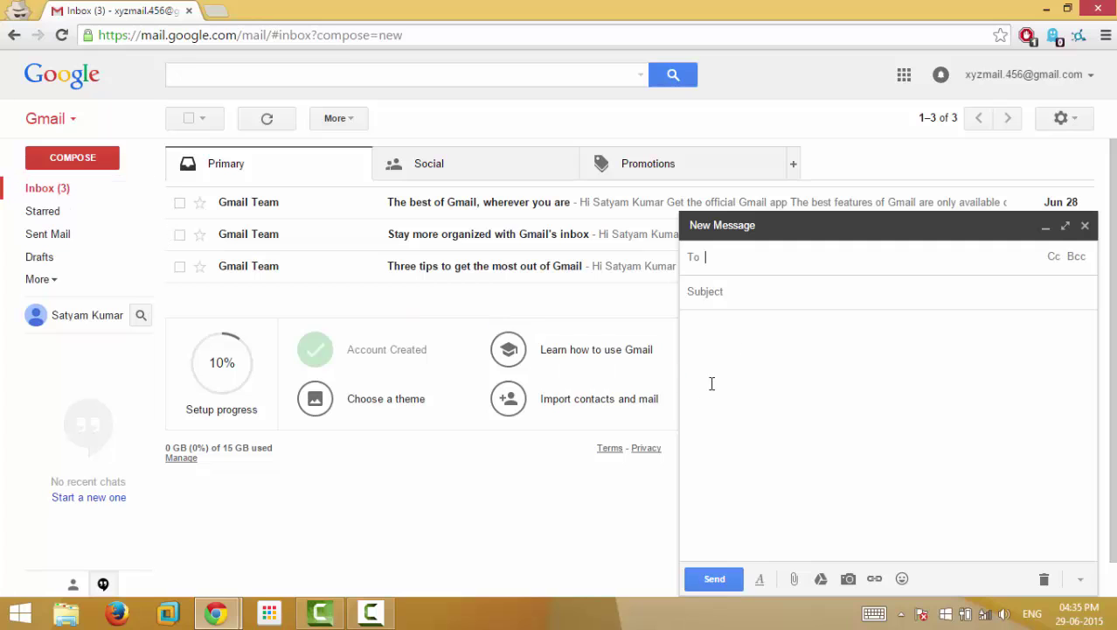
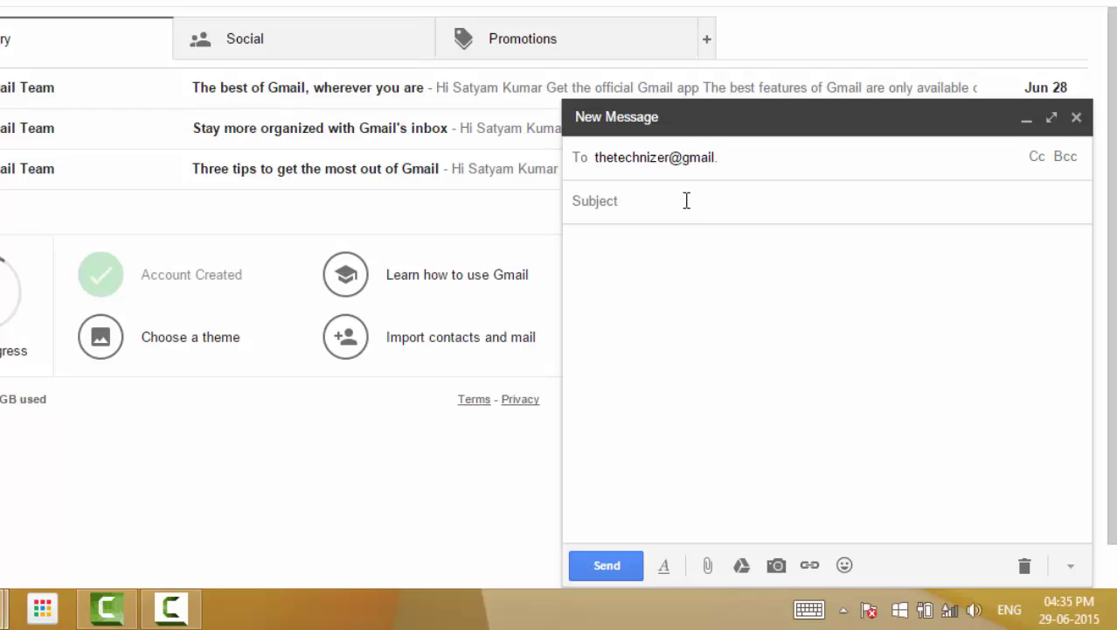
pyautogui.write('Plea')
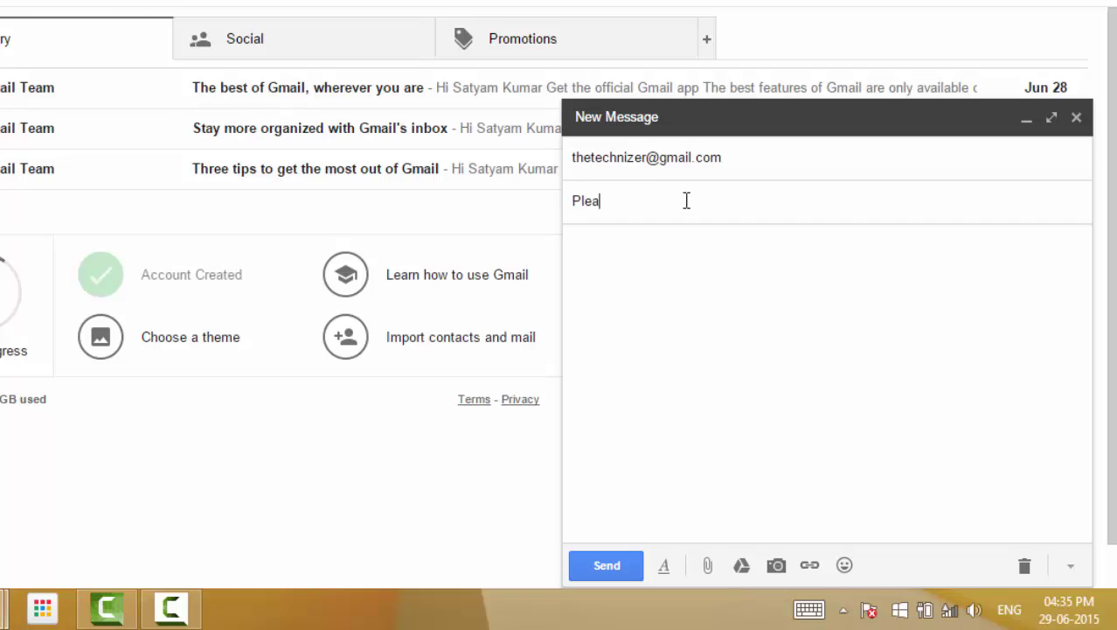
pyautogui.write('se check this')
pyautogui.click(705, 259)
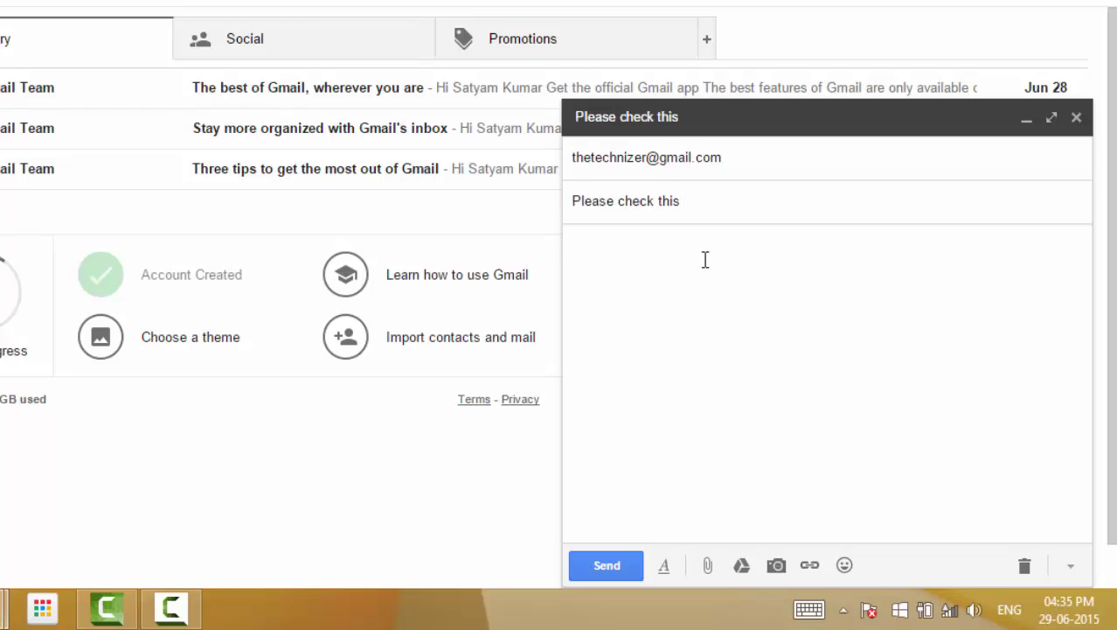
pyautogui.write('I am attachin')
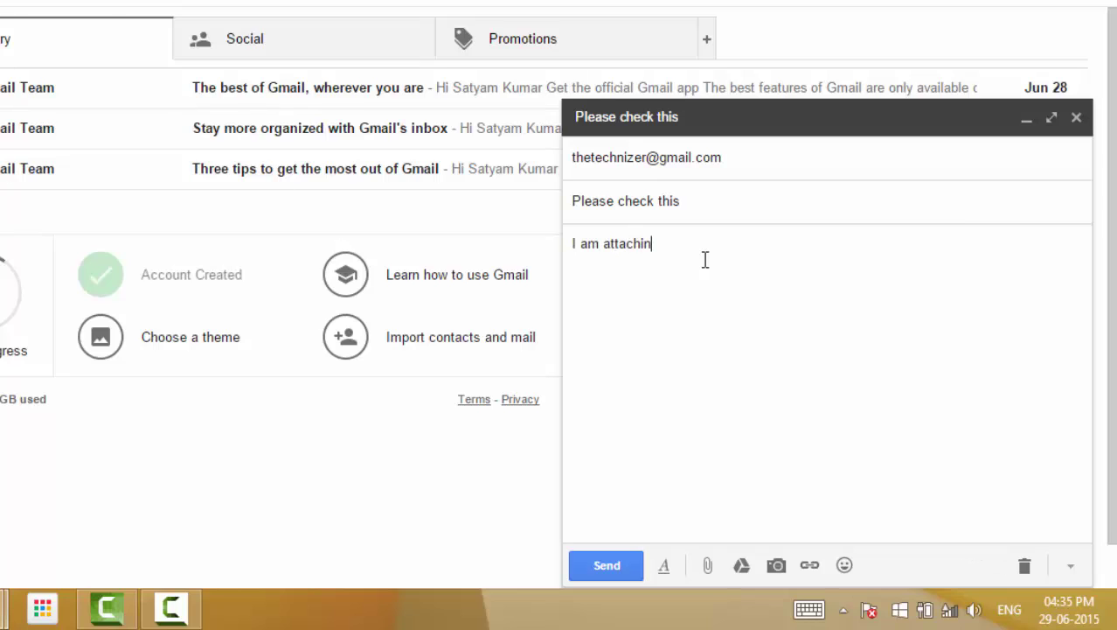
pyautogui.write('g a photo of mine. Please o')
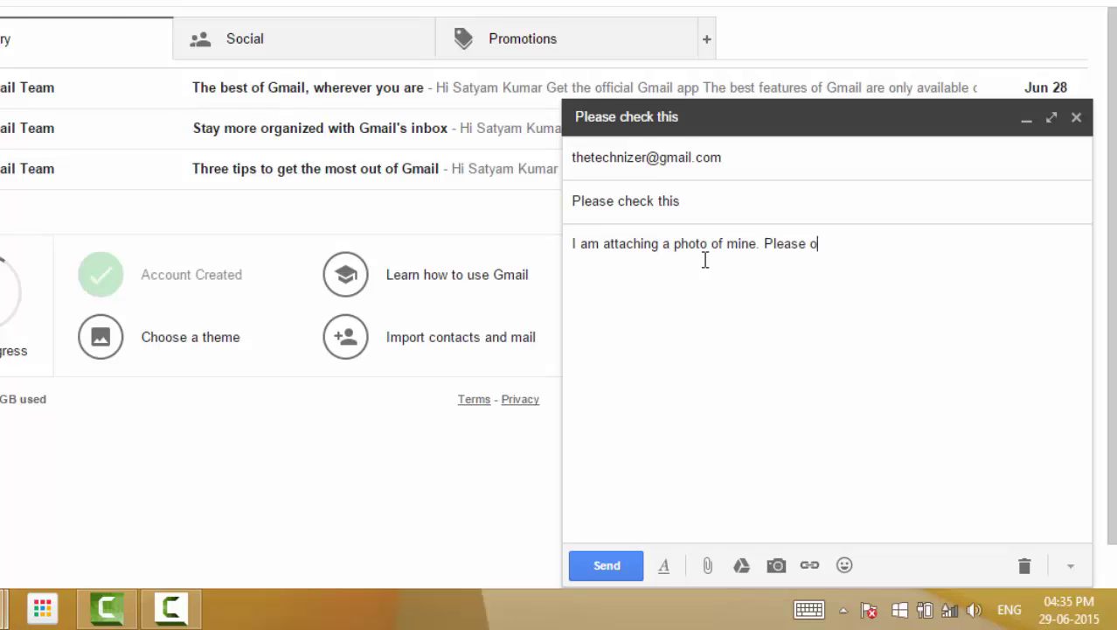
pyautogui.write('do look at it.')
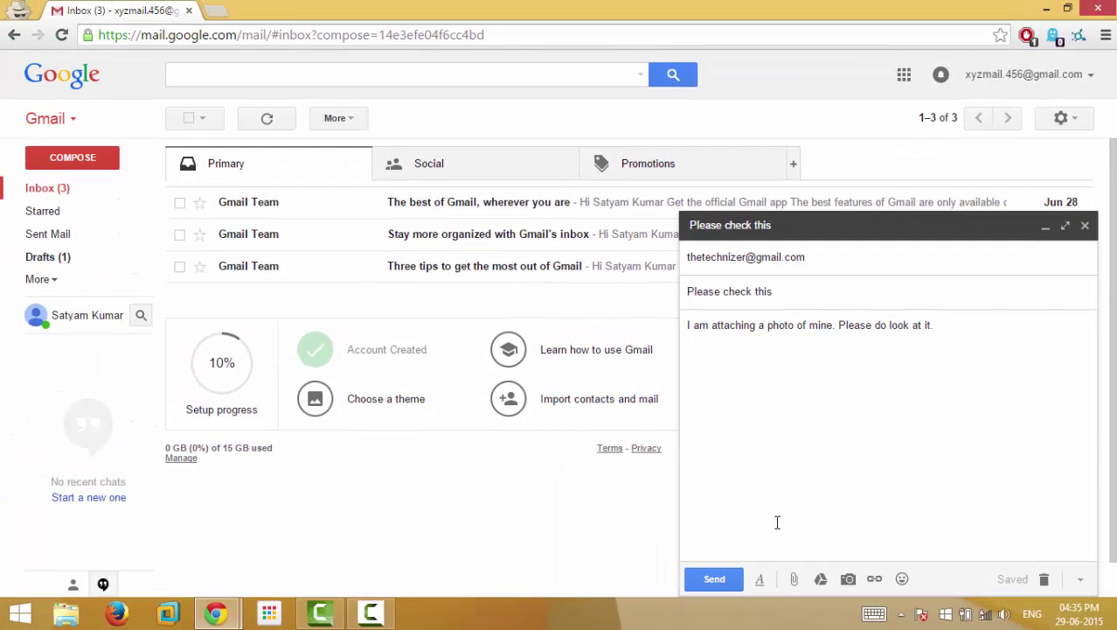
pyautogui.click(729, 581)
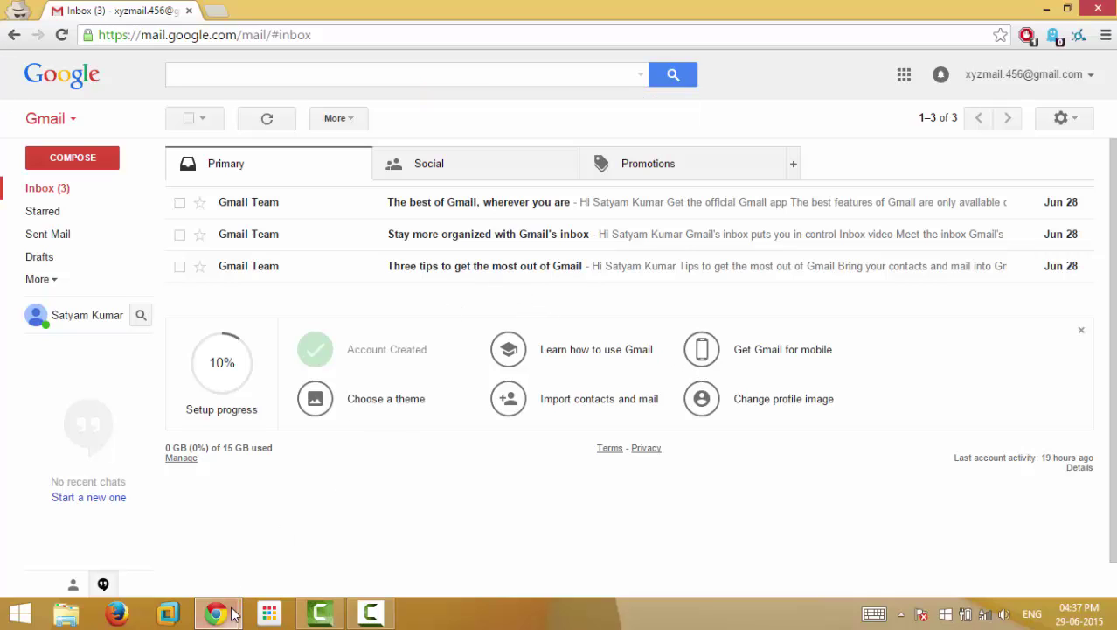
# - In the second account's window, start a message to the first account's googlemail.com address
pyautogui.moveTo(216, 612)
pyautogui.click(194, 528)
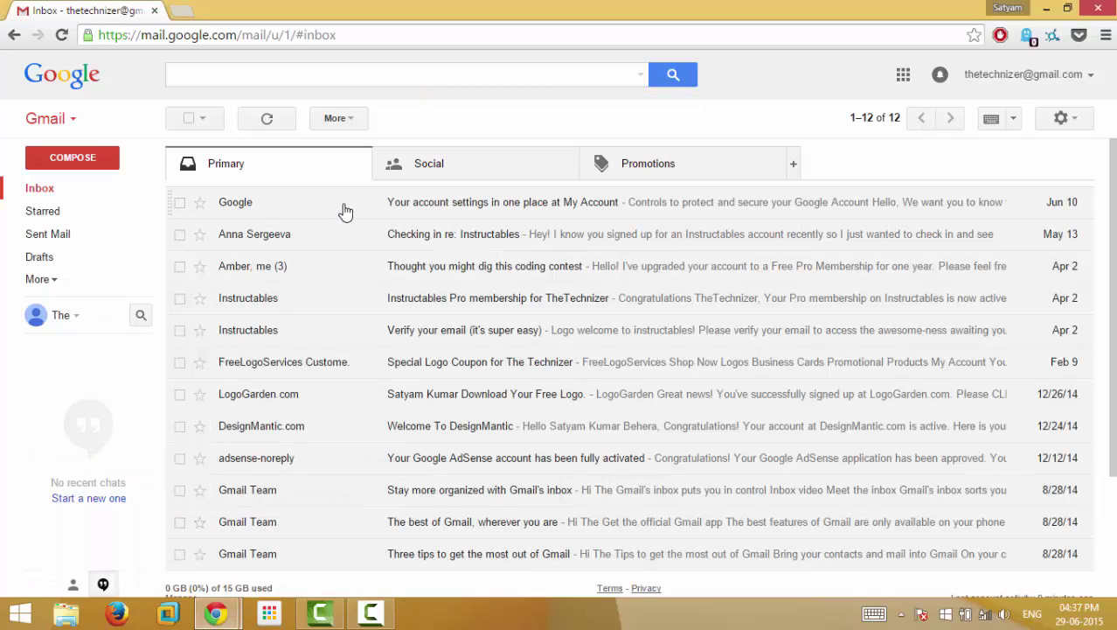
pyautogui.click(108, 157)
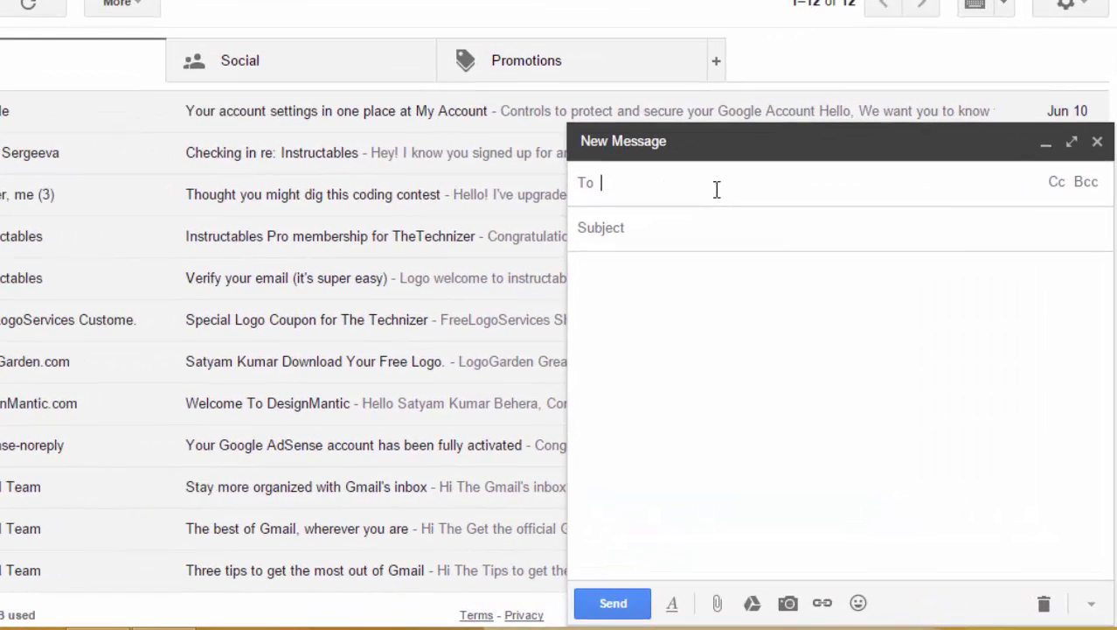
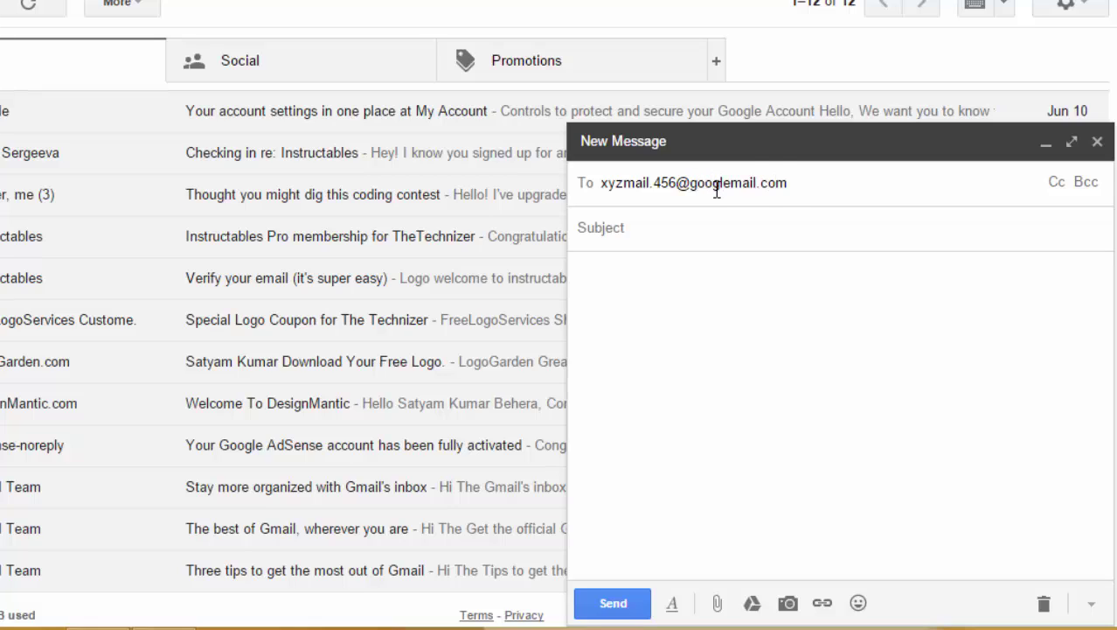
# - Give it subject HELLO and body 'HI how are you?', then send it
pyautogui.click(740, 231)
pyautogui.write('HEllo')
pyautogui.press('BackSpace')
pyautogui.press('BackSpace')
pyautogui.write('LLO')
pyautogui.click(680, 270)
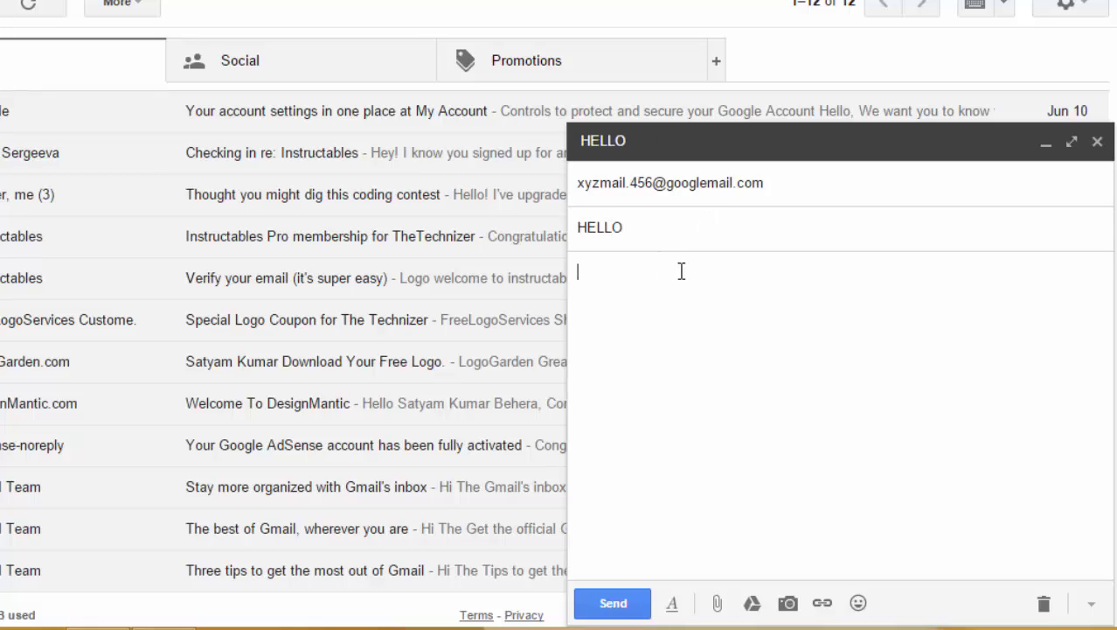
pyautogui.write('HI how')
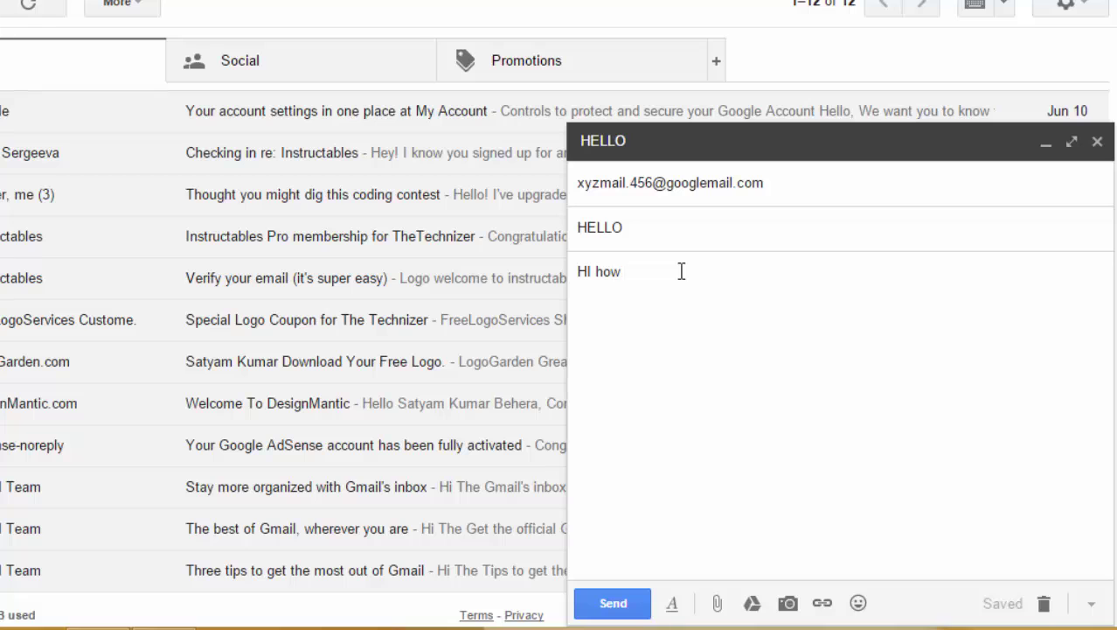
pyautogui.write(' are you?')
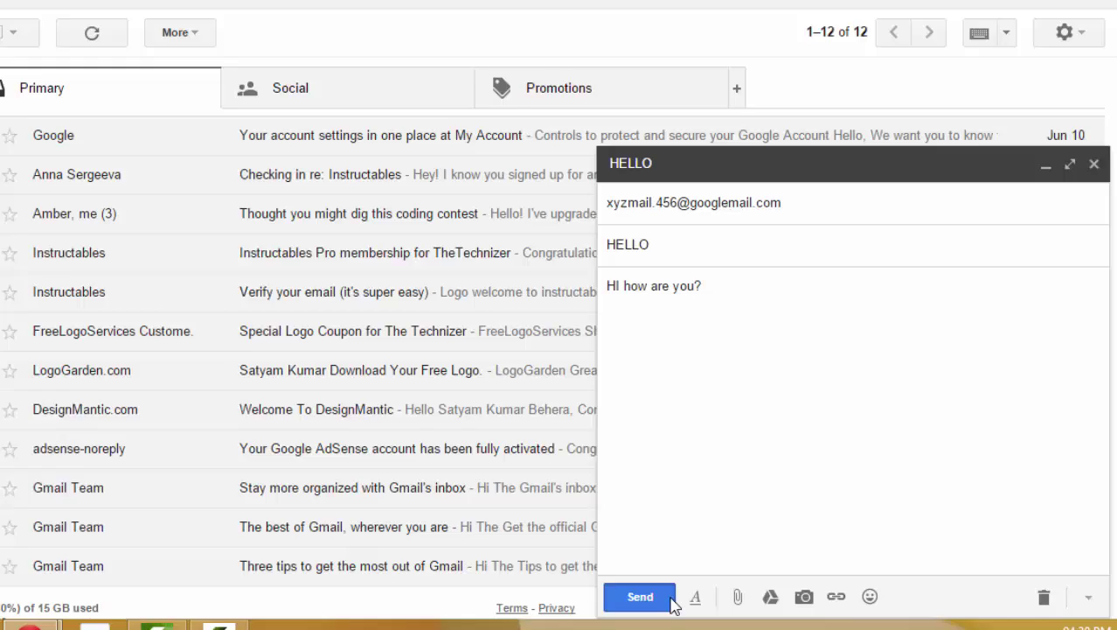
pyautogui.click(671, 601)
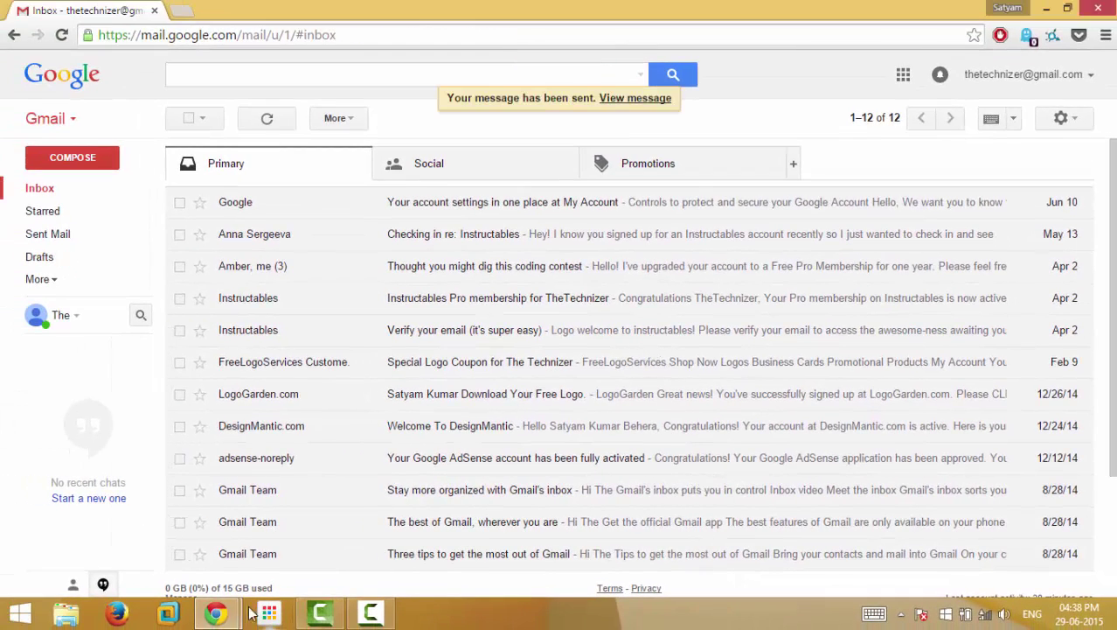
# - Bring up the first account's Chrome window to see HELLO at the top of its inbox
pyautogui.moveTo(244, 585)
pyautogui.click(289, 551)
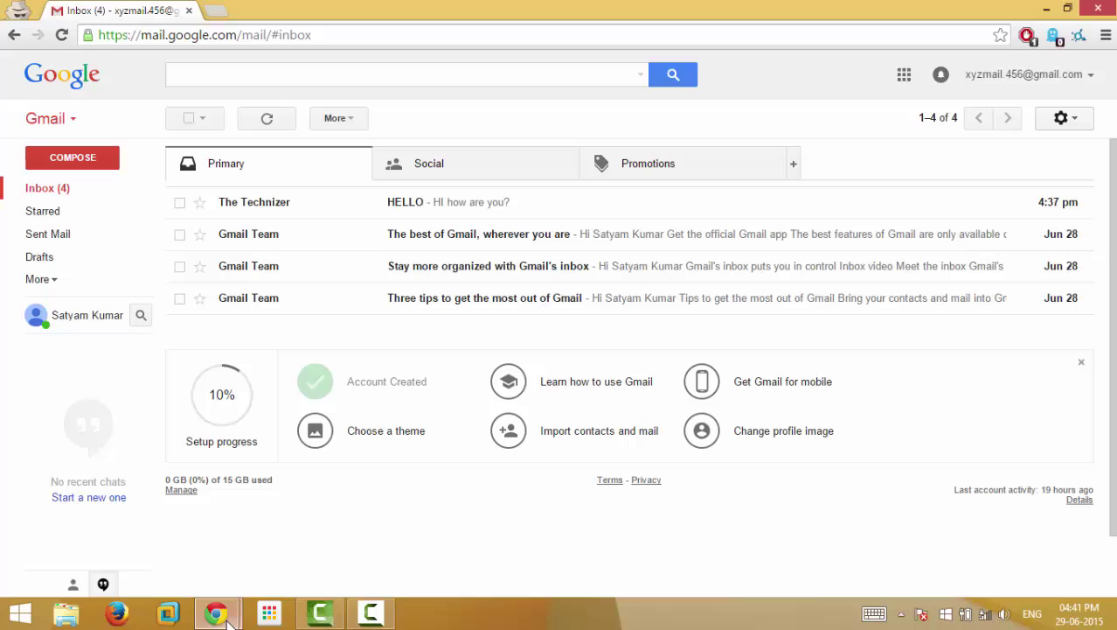
# - From the second account, start a message to the first account's gmail.com address with an extra dot added
pyautogui.moveTo(226, 618)
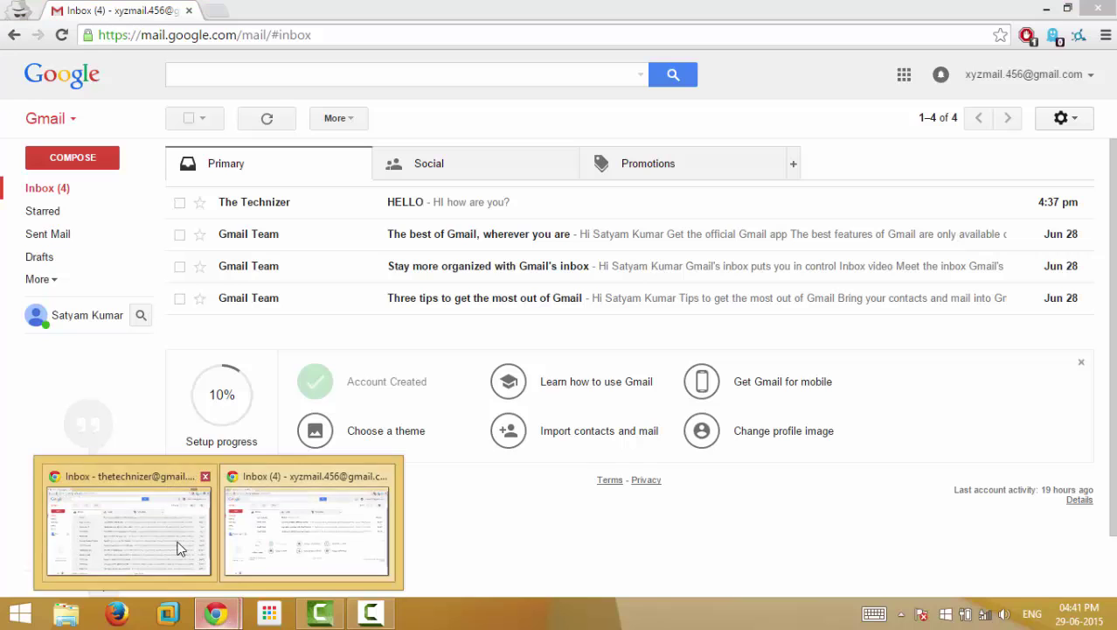
pyautogui.click(179, 544)
pyautogui.click(111, 164)
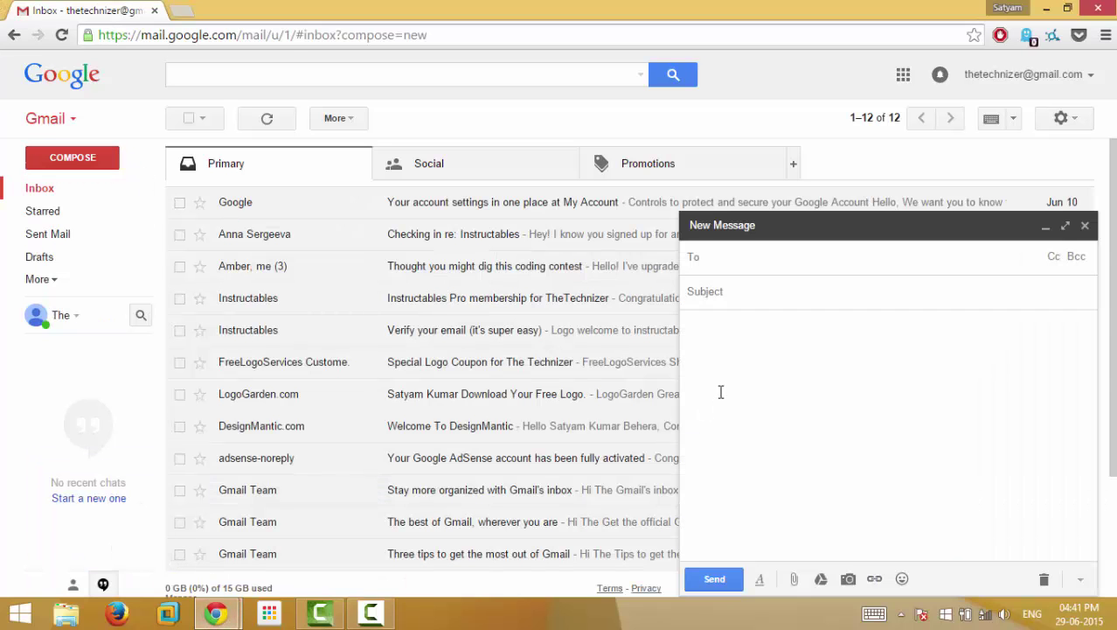
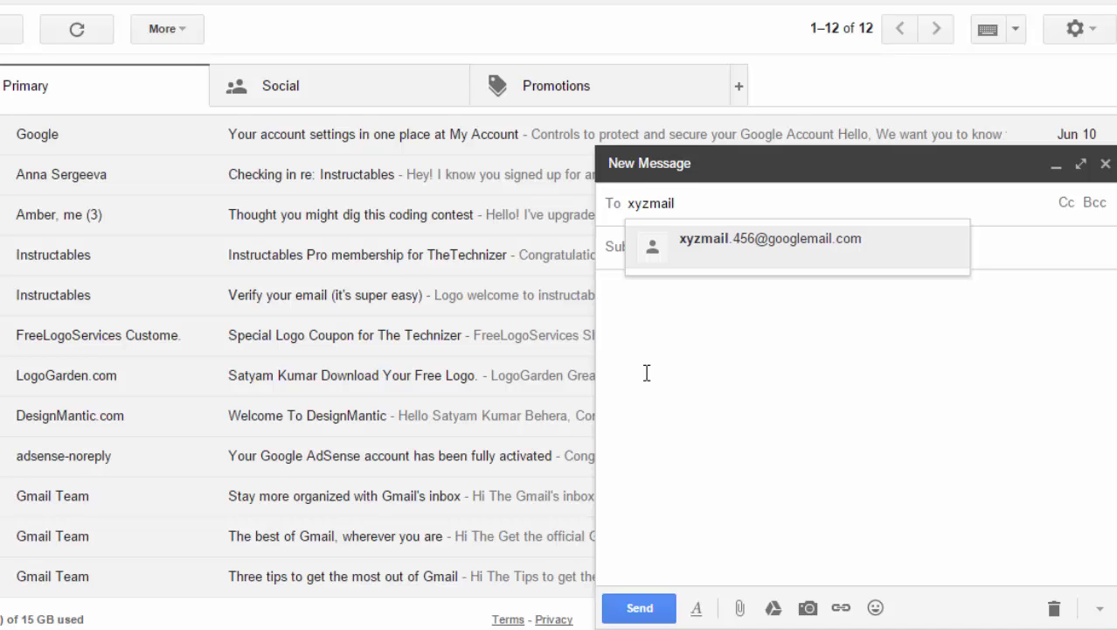
pyautogui.press('Left')
pyautogui.press('Left')
pyautogui.press('Left')
pyautogui.press('Left')
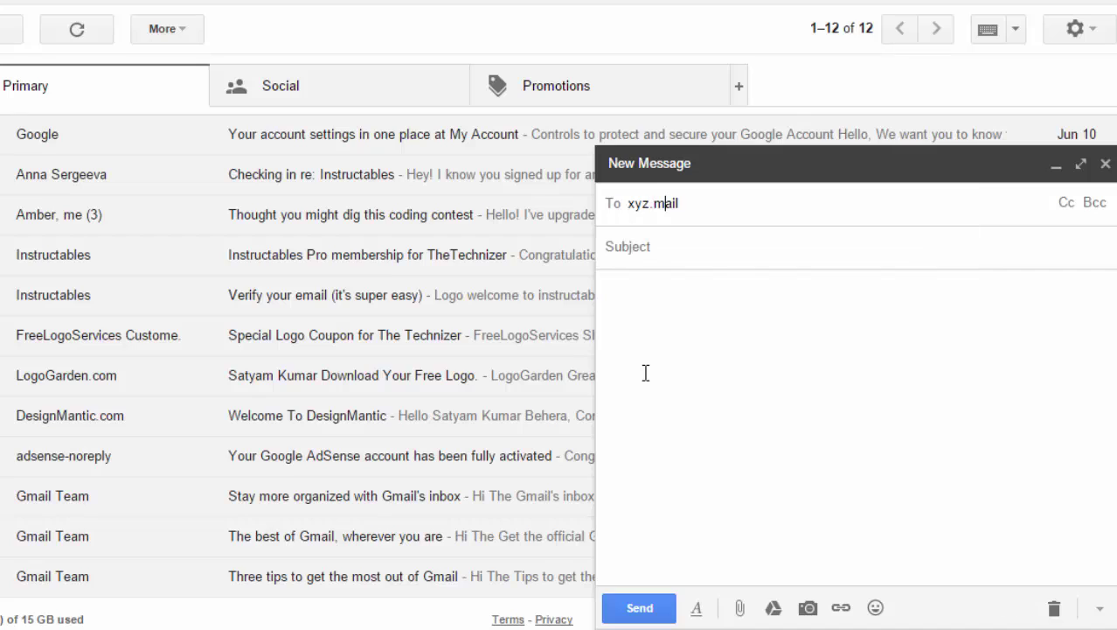
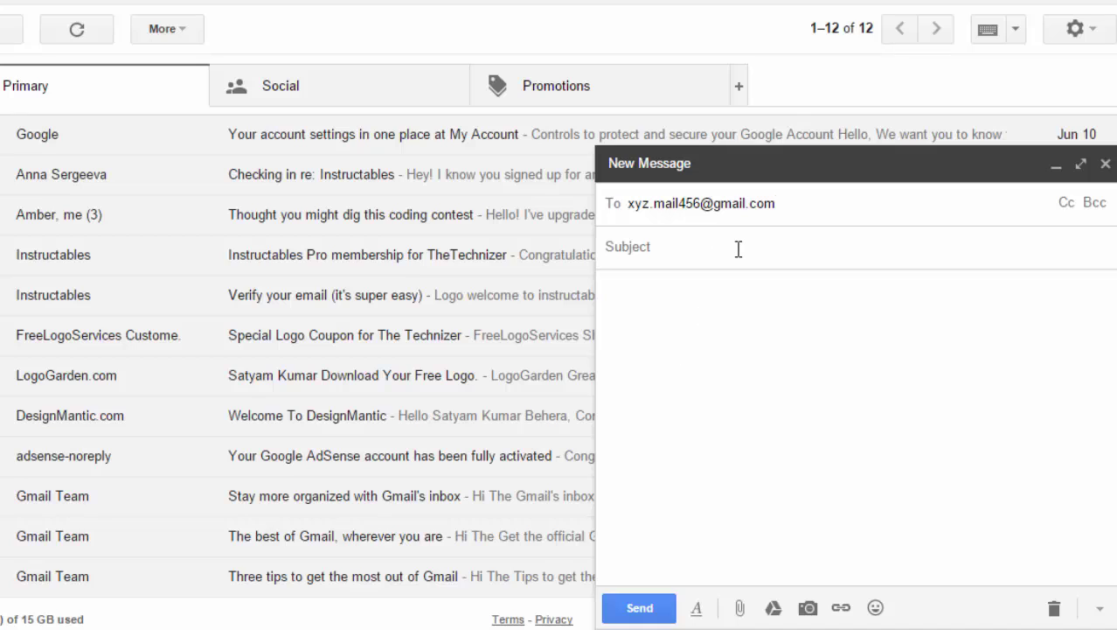
# - Add subject 'Hi again' and body 'Did you receive my email?', then send it
pyautogui.click(738, 247)
pyautogui.write('Hi again')
pyautogui.press('Tab')
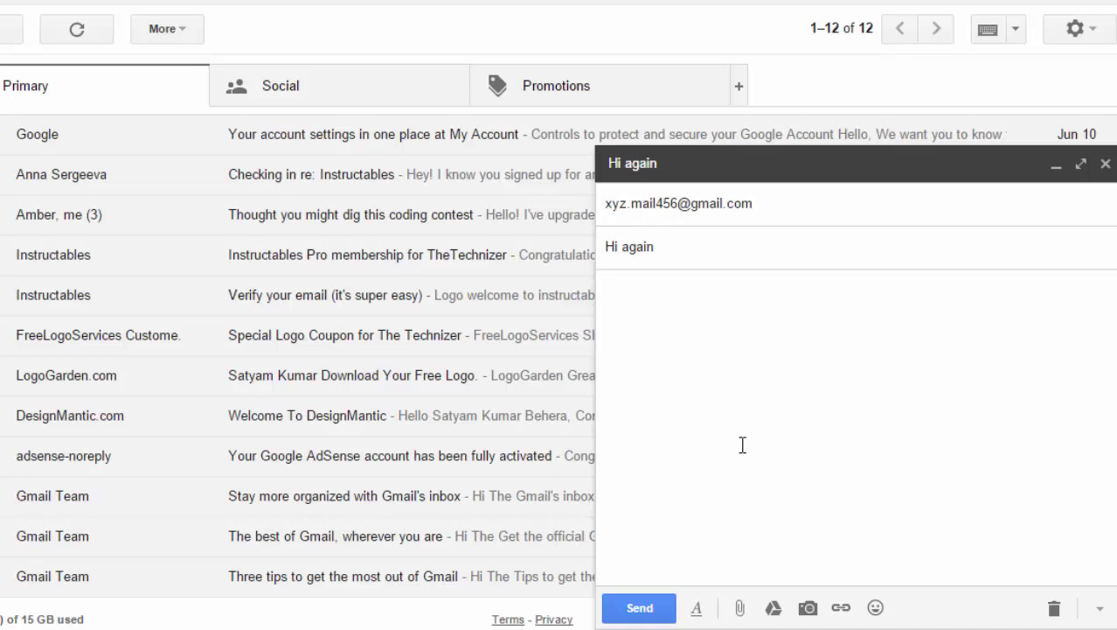
pyautogui.write('Did you recei')
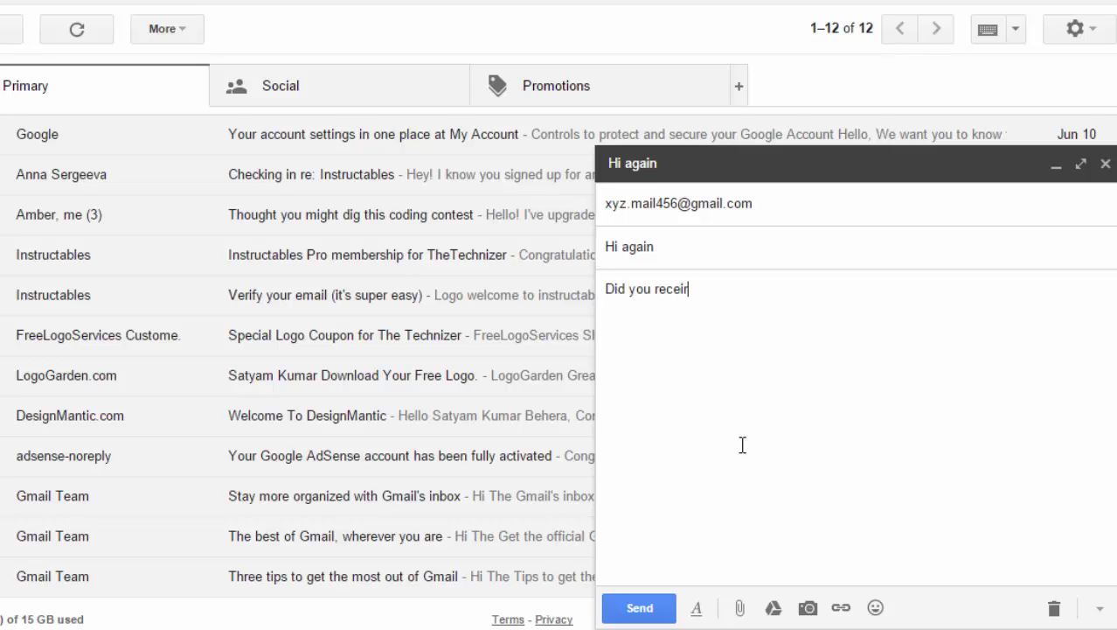
pyautogui.write('ve my email?')
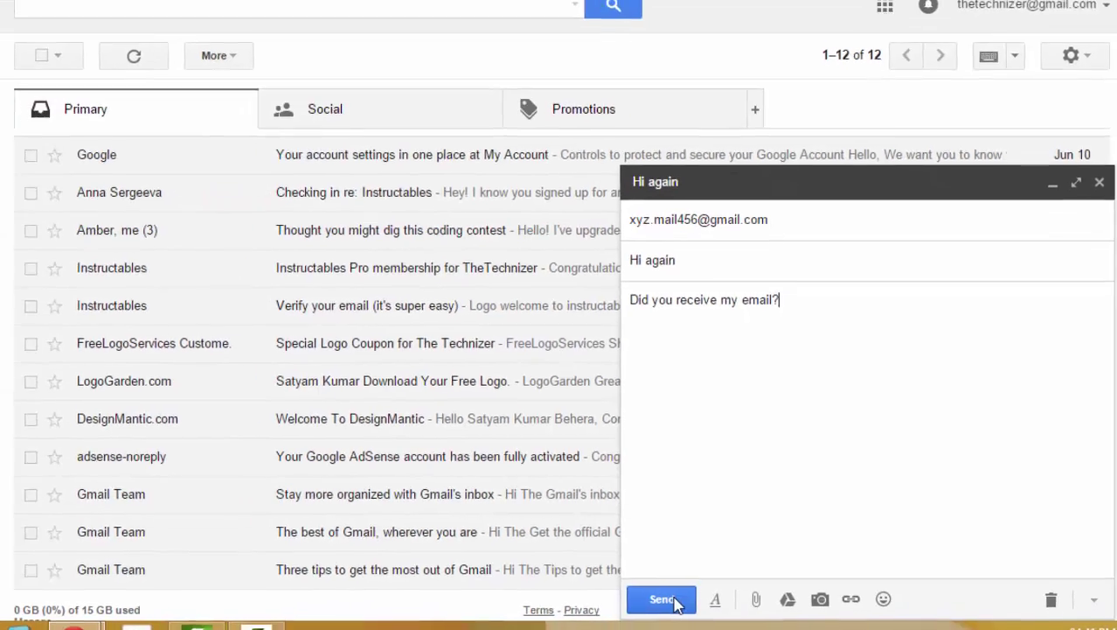
pyautogui.click(639, 607)
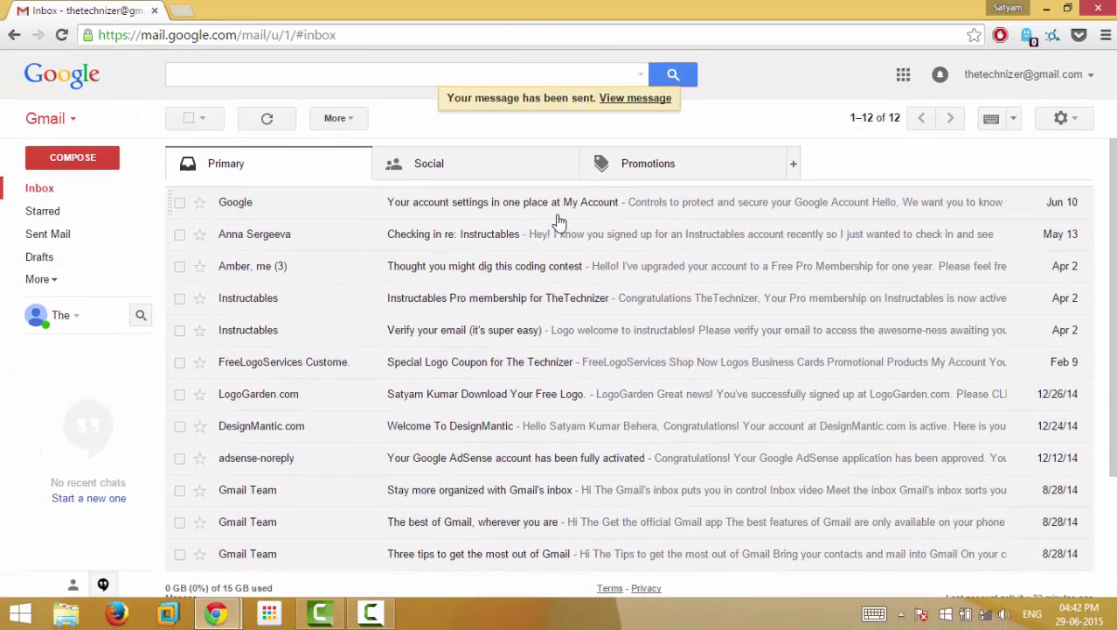
# - Bring up the first account's Chrome window to see 'Hi again' above HELLO in its inbox
pyautogui.moveTo(233, 619)
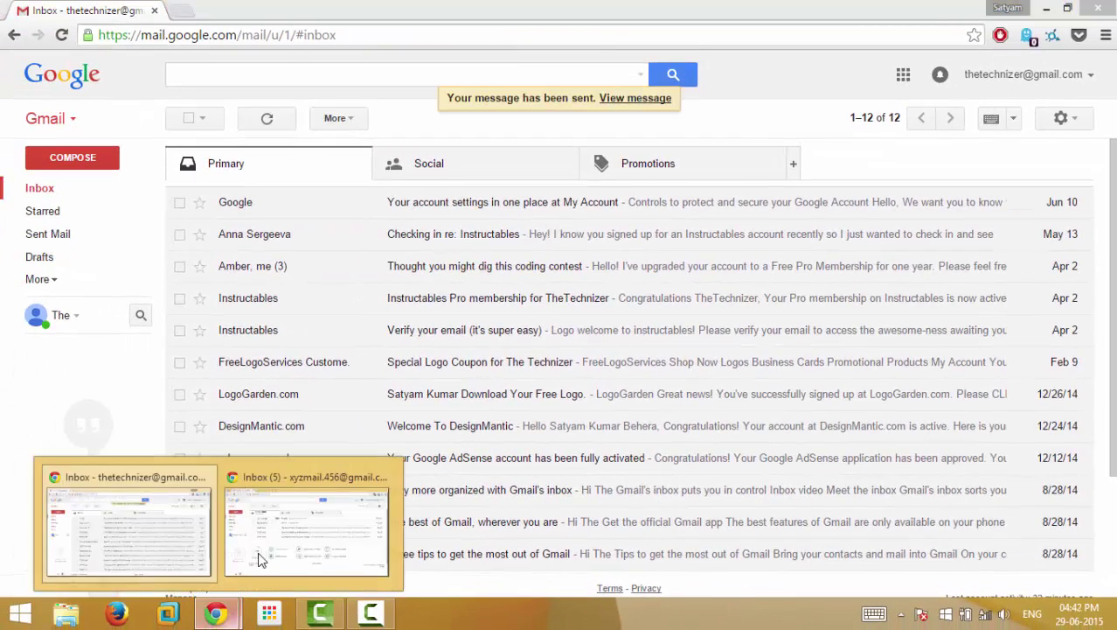
pyautogui.click(287, 549)
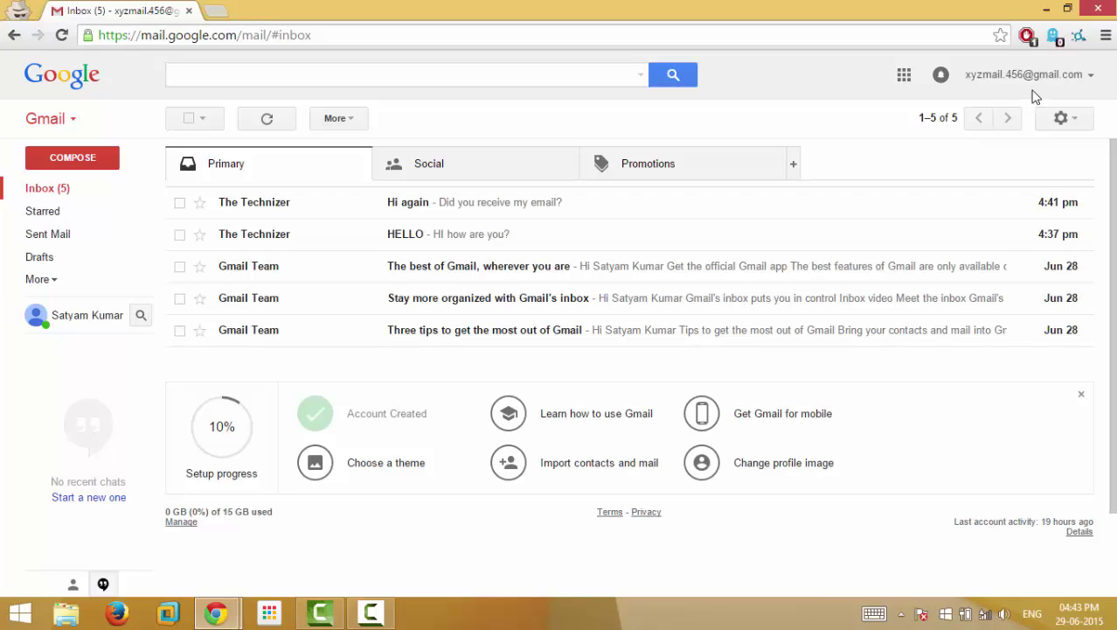
pyautogui.click(111, 158)
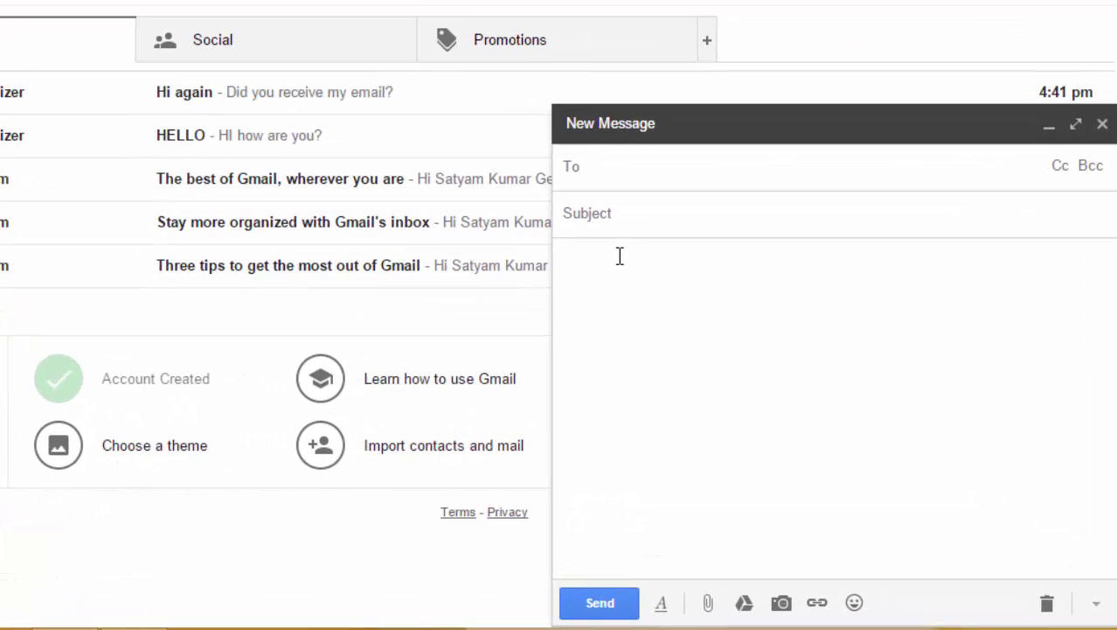
pyautogui.write('+')
pyautogui.click(591, 345)
pyautogui.write('http://random')
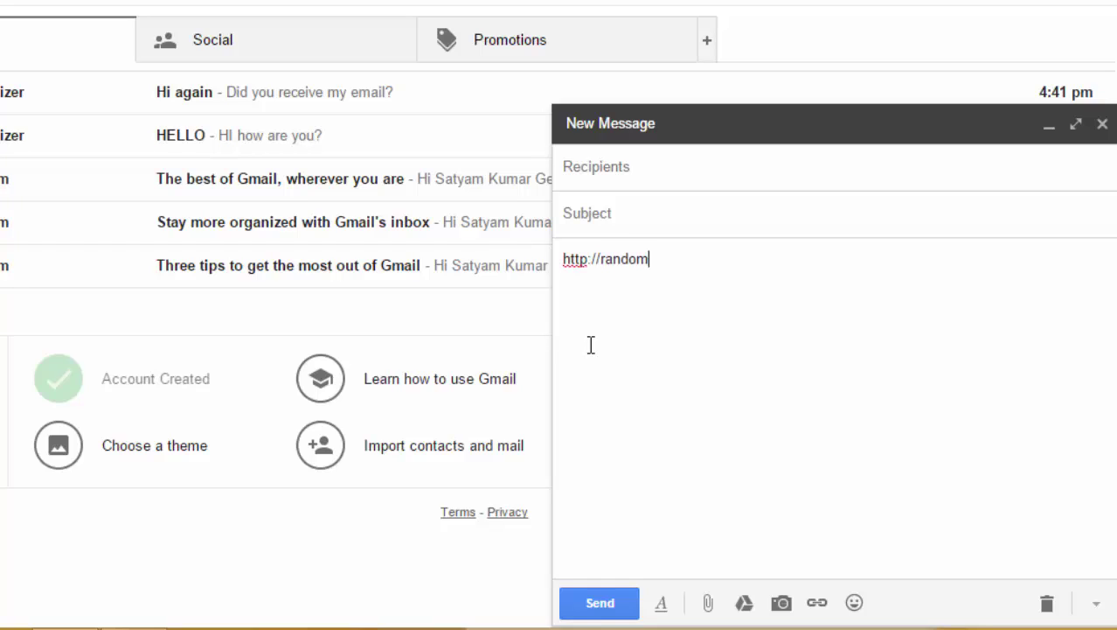
pyautogui.write('website.com')
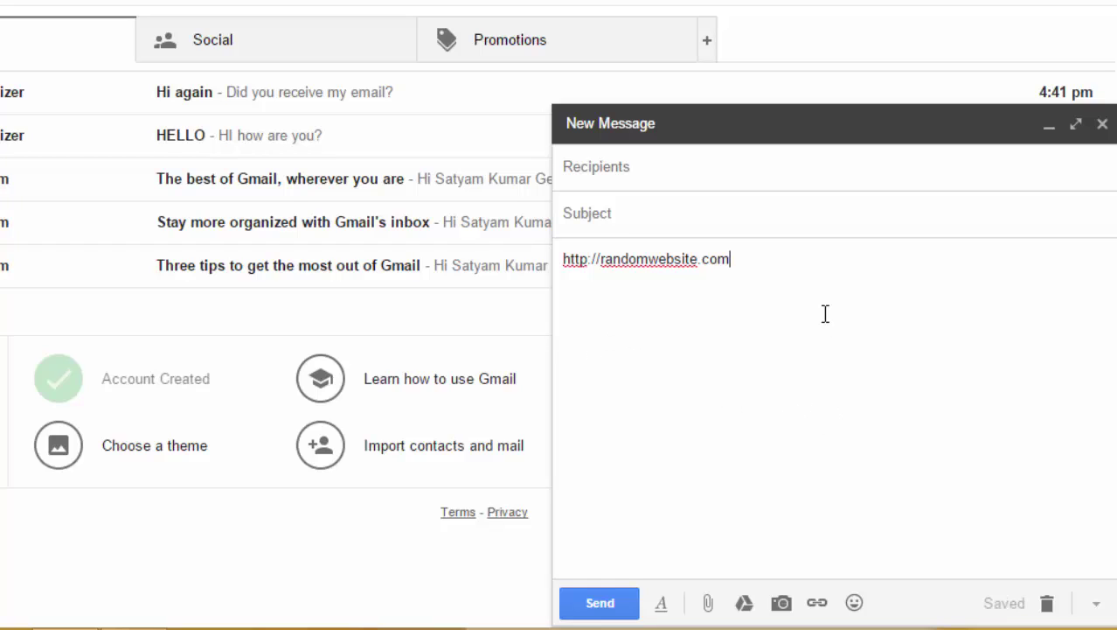
pyautogui.press('Return')
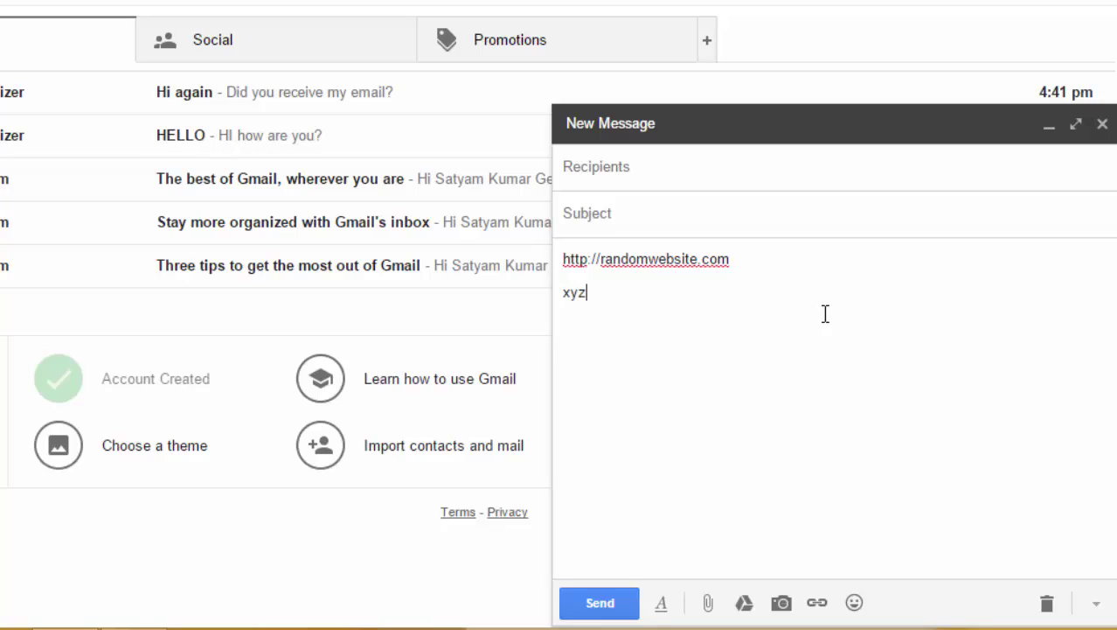
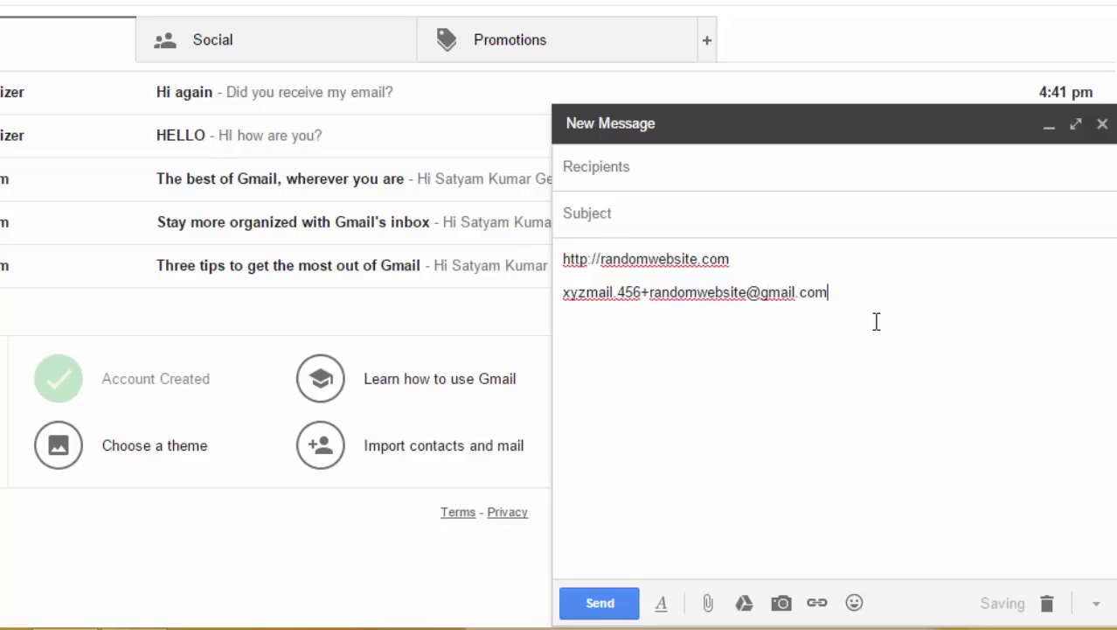
# - Highlight the plus-addressed line and its randomwebsite tag to explain plus-addressing
pyautogui.moveTo(843, 294); pyautogui.dragTo(564, 292)
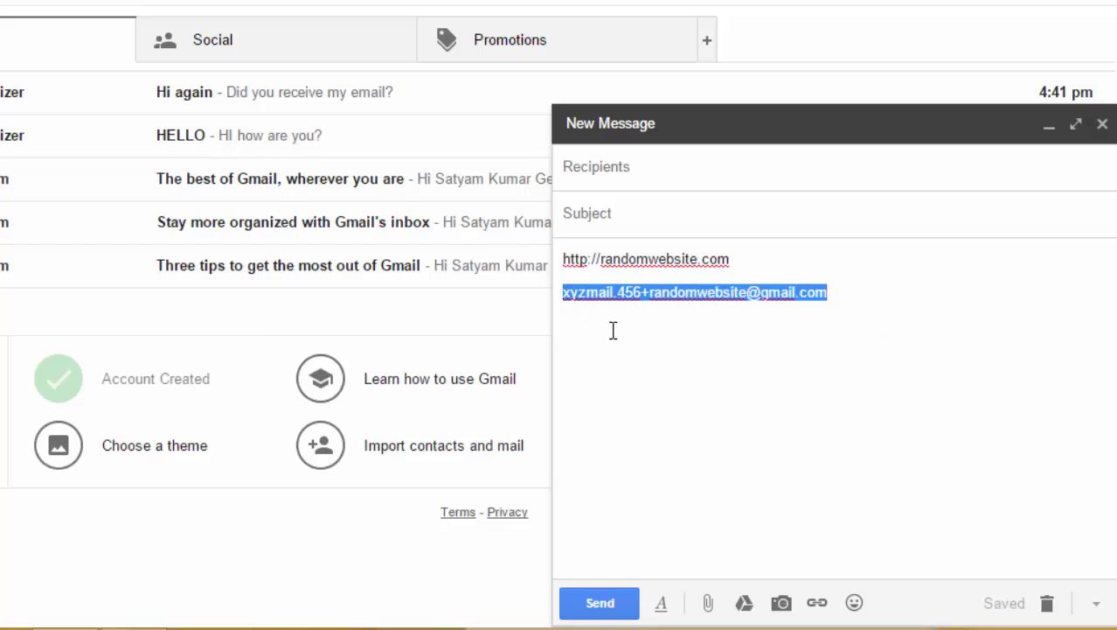
pyautogui.click(660, 324)
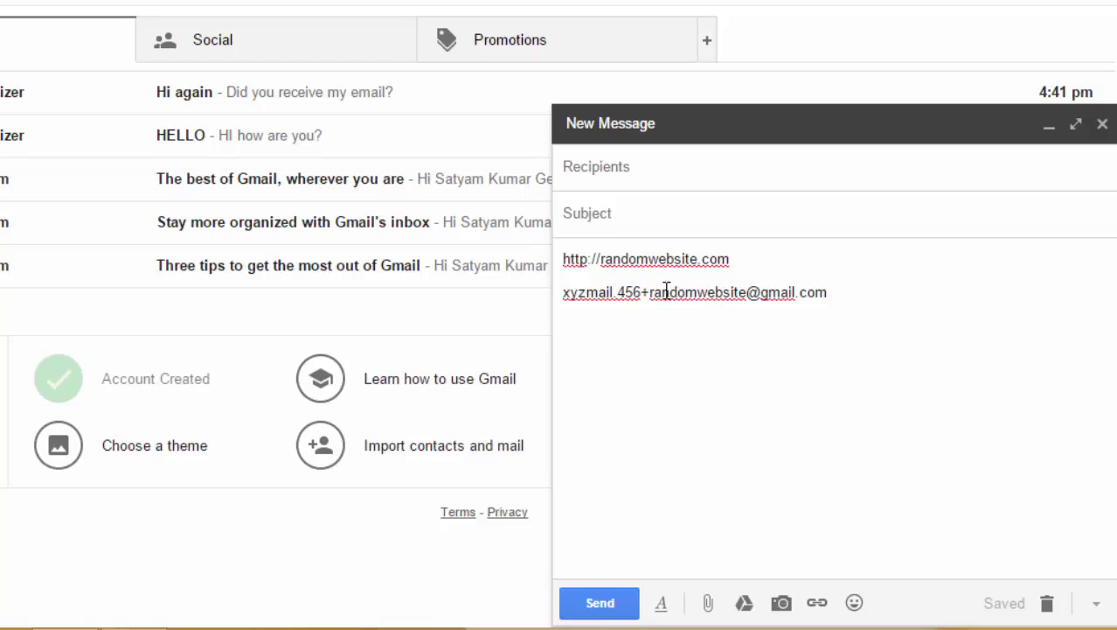
pyautogui.moveTo(656, 289); pyautogui.dragTo(745, 291)
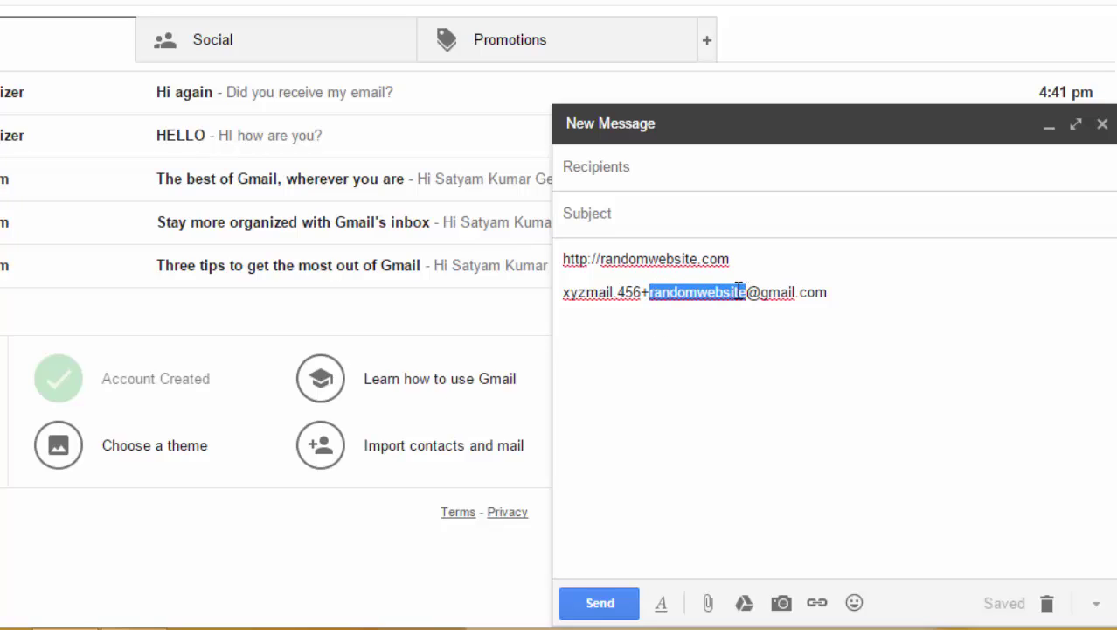
pyautogui.click(790, 351)
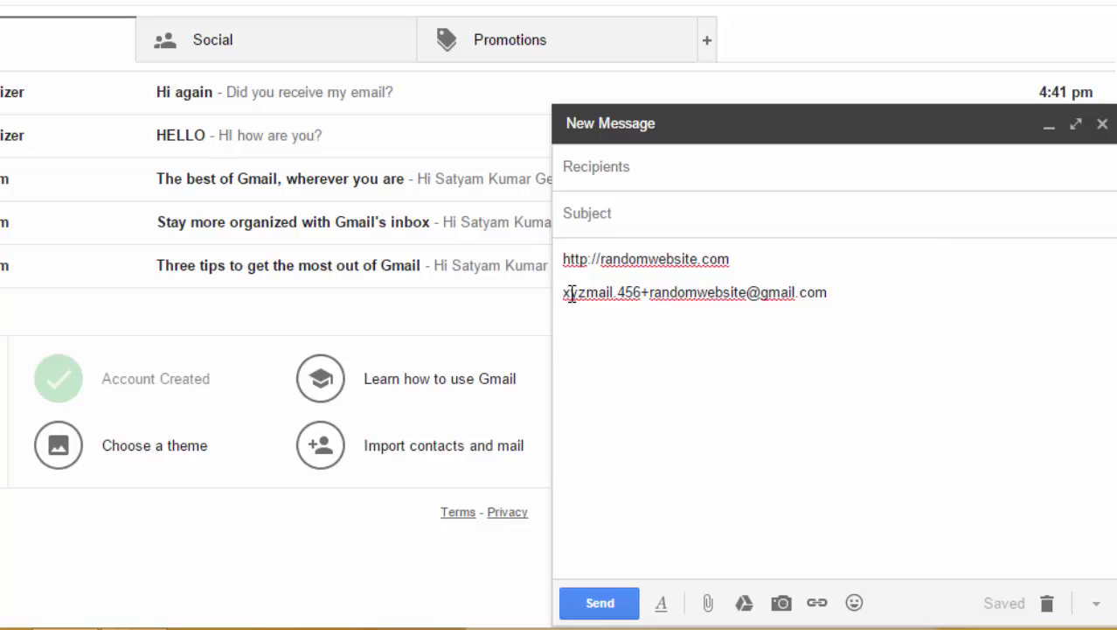
pyautogui.moveTo(675, 292); pyautogui.dragTo(818, 292)
pyautogui.click(844, 292)
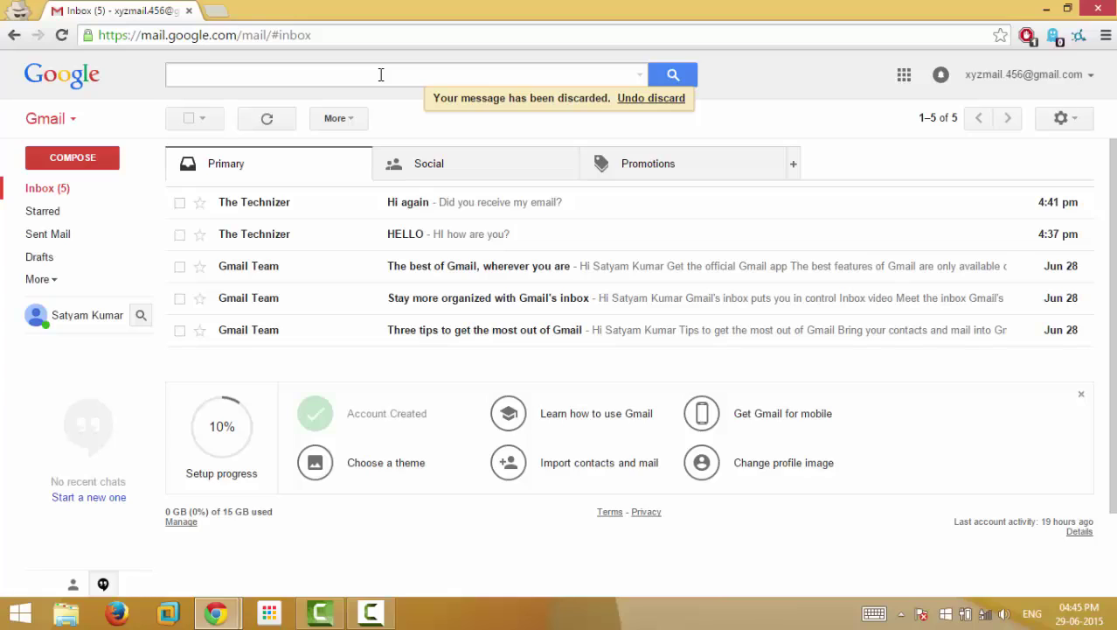
# - Search the mailbox for is:unread to list the five unread messages
pyautogui.click(381, 75)
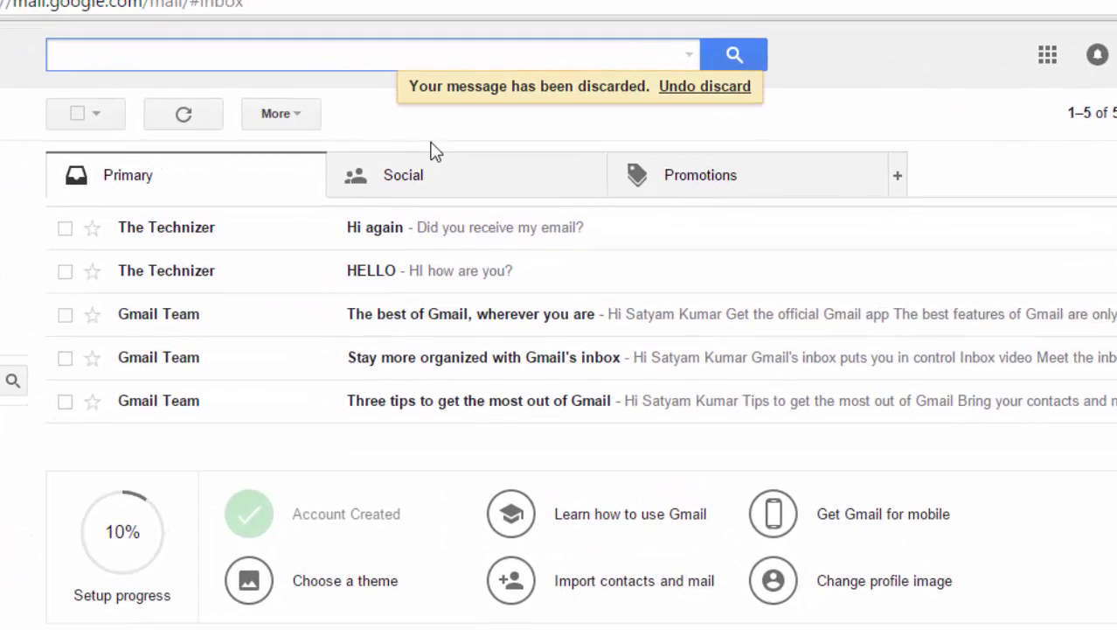
pyautogui.write('is:unre')
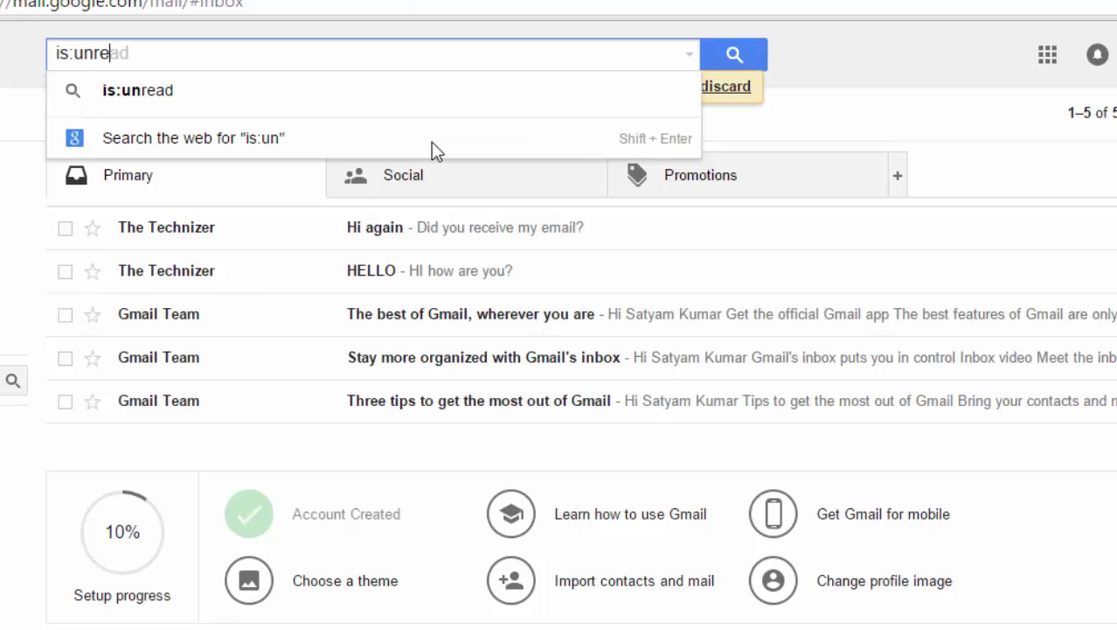
pyautogui.write('ad')
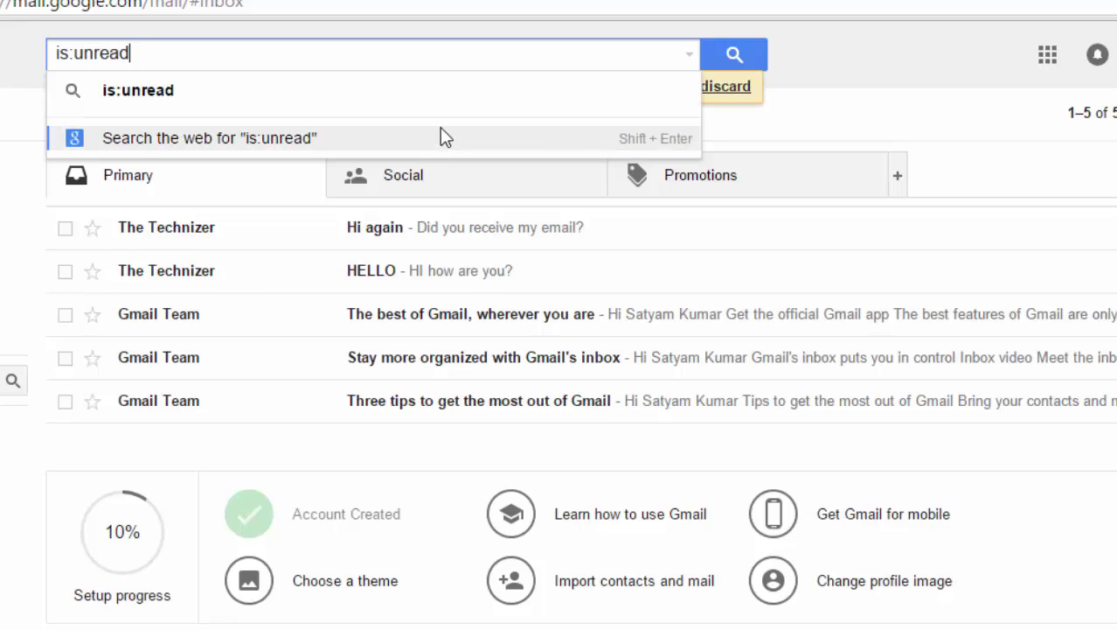
pyautogui.click(581, 90)
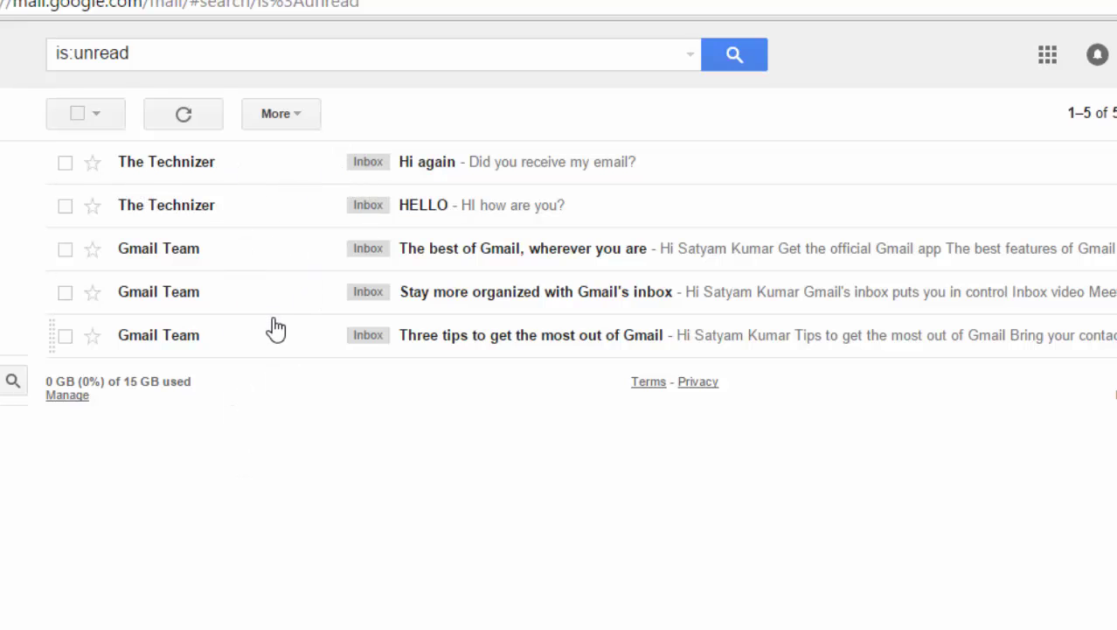
pyautogui.click(182, 51)
pyautogui.press('BackSpace')
pyautogui.press('BackSpace')
pyautogui.press('BackSpace')
pyautogui.press('BackSpace')
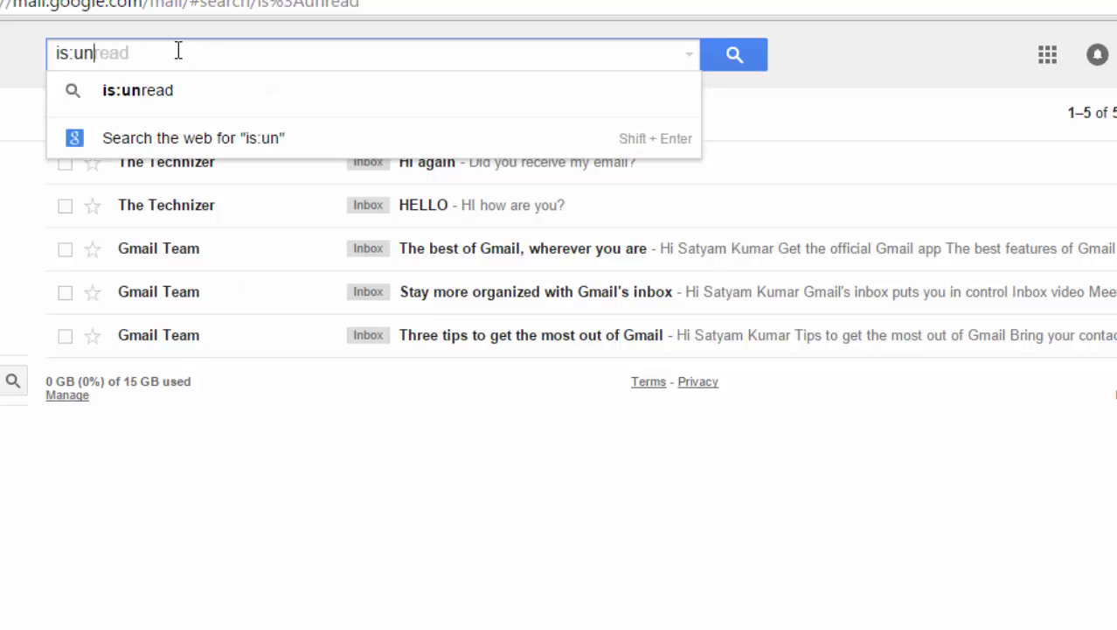
pyautogui.press('BackSpace')
pyautogui.press('BackSpace')
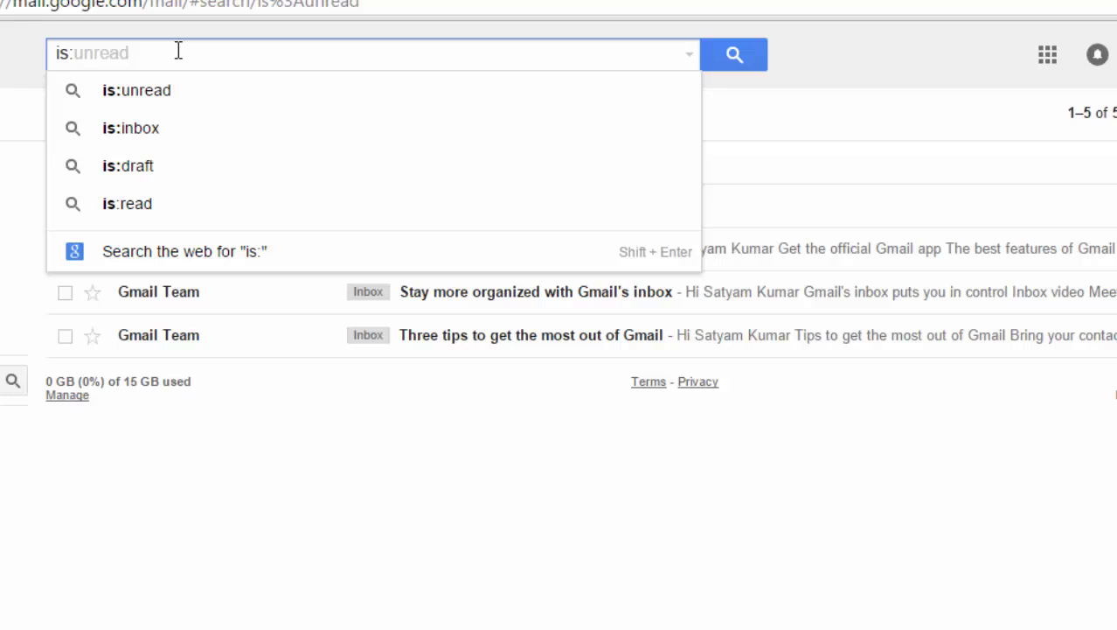
pyautogui.write('read')
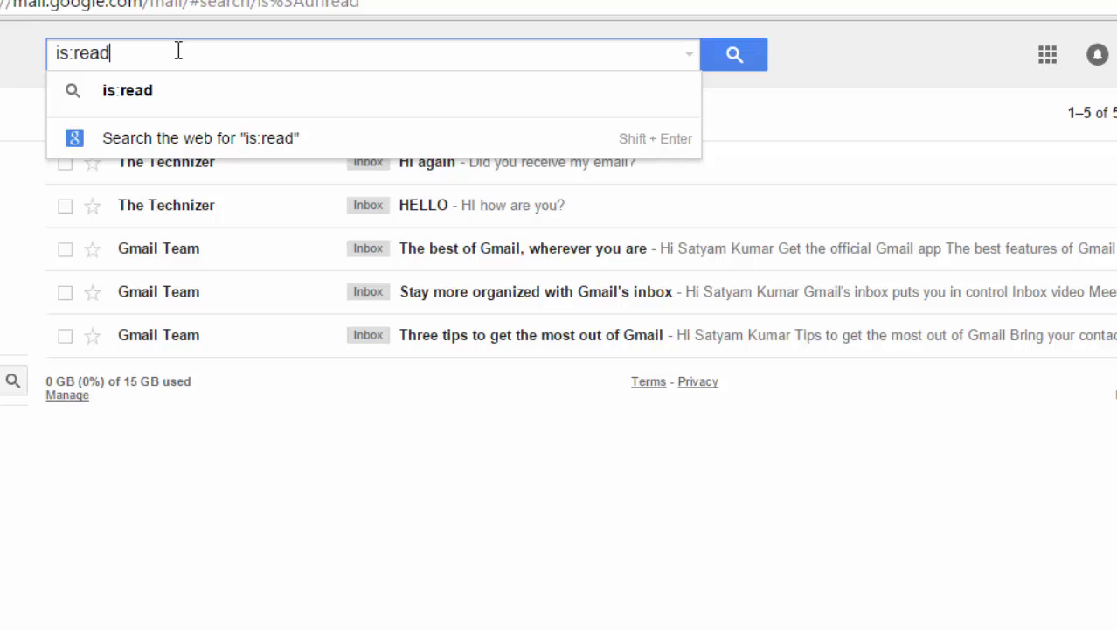
pyautogui.press('BackSpace')
pyautogui.press('BackSpace')
pyautogui.press('BackSpace')
pyautogui.press('BackSpace')
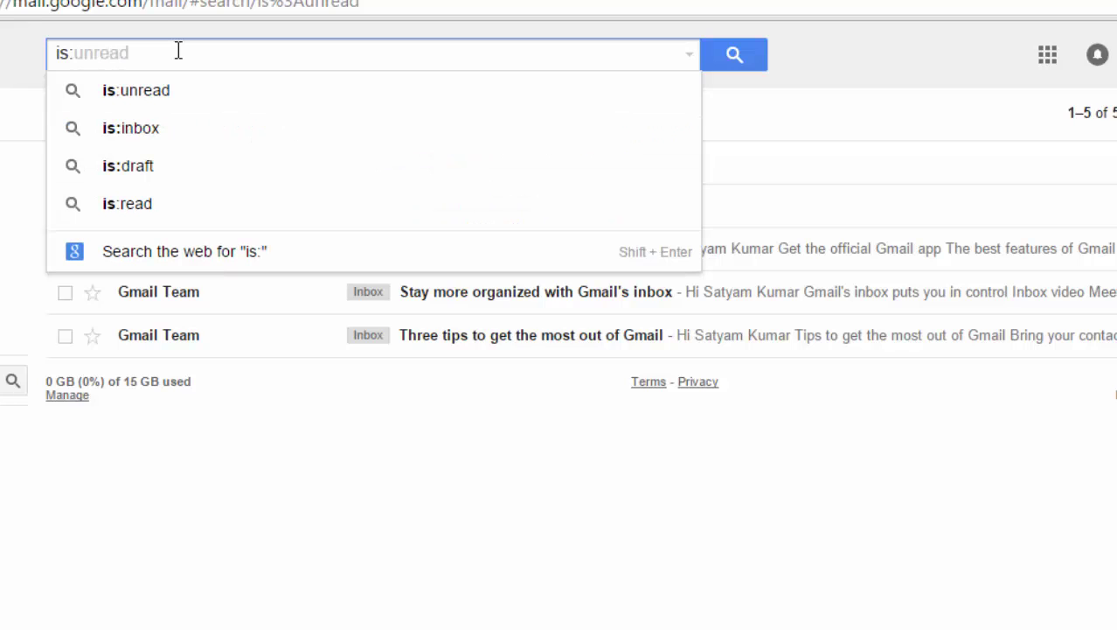
pyautogui.write('chat')
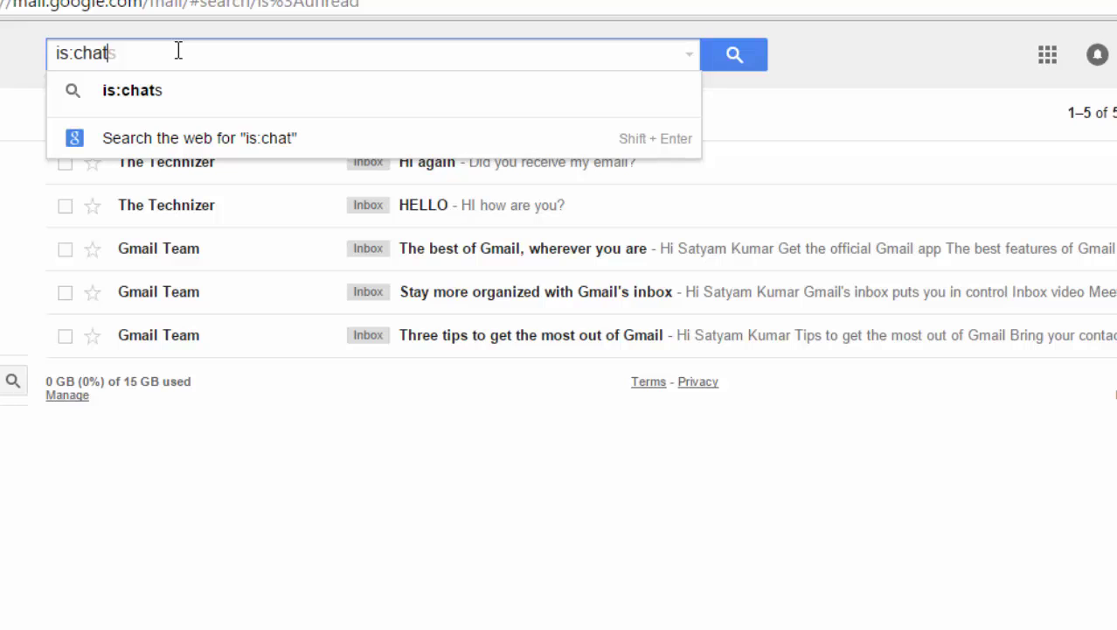
pyautogui.press('BackSpace')
pyautogui.press('BackSpace')
pyautogui.press('BackSpace')
pyautogui.press('BackSpace')
pyautogui.write('muted')
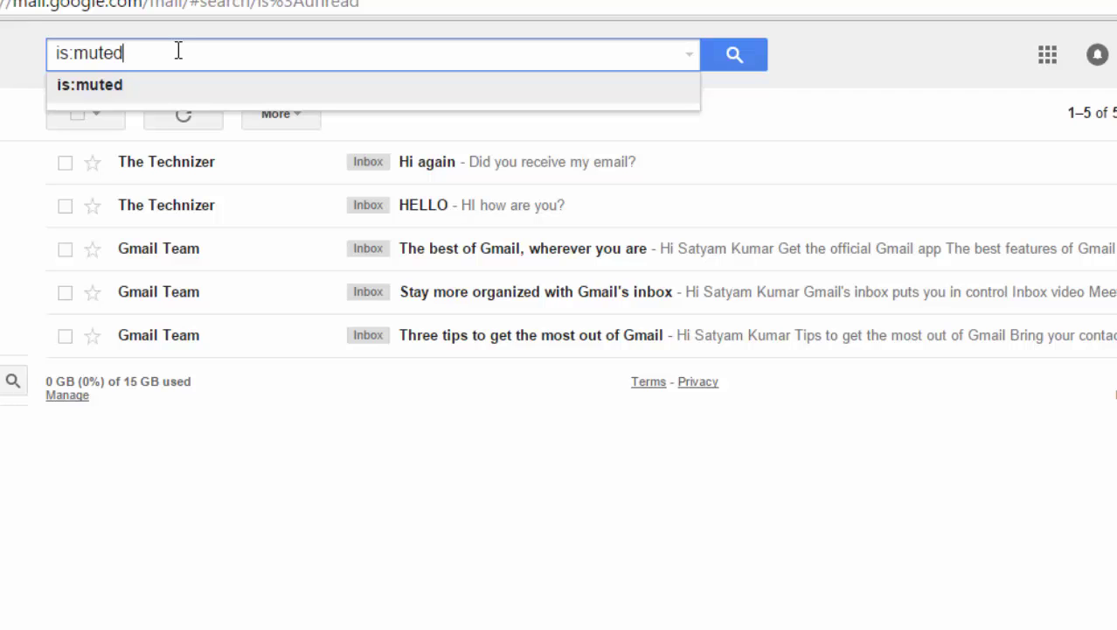
pyautogui.press('BackSpace')
pyautogui.press('BackSpace')
pyautogui.press('BackSpace')
pyautogui.press('BackSpace')
pyautogui.press('BackSpace')
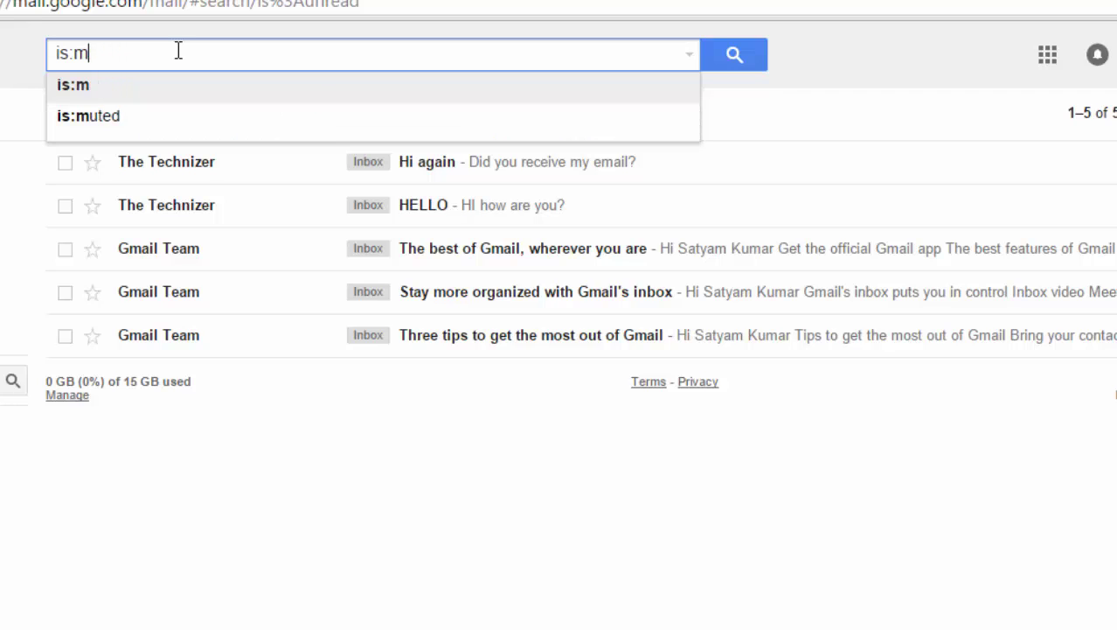
pyautogui.write('unre')
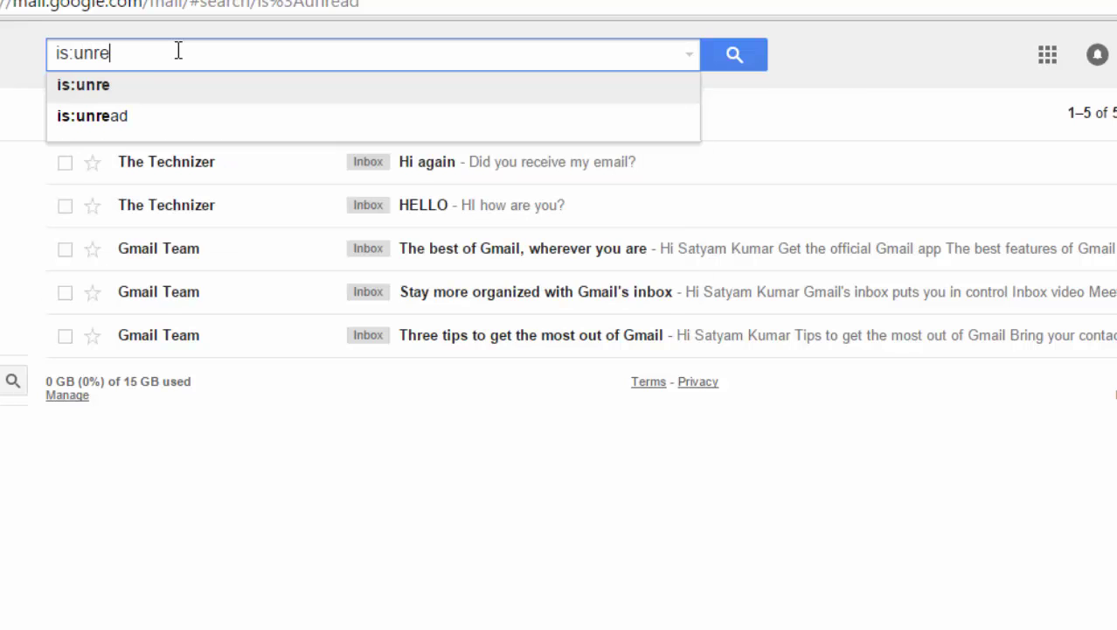
pyautogui.write('ad label')
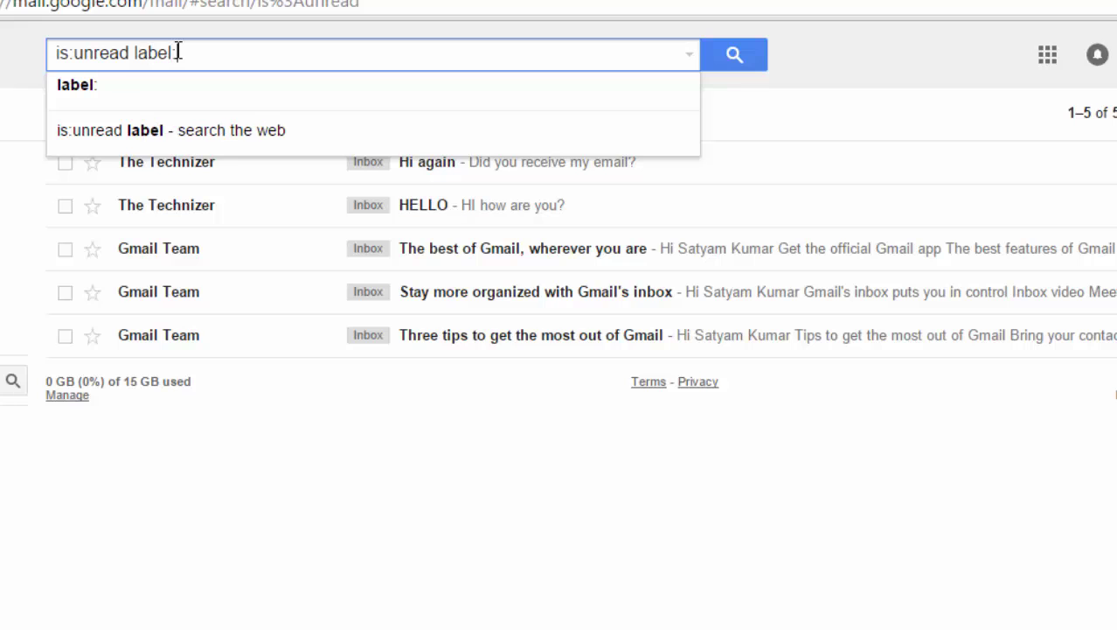
pyautogui.write(':Inbox')
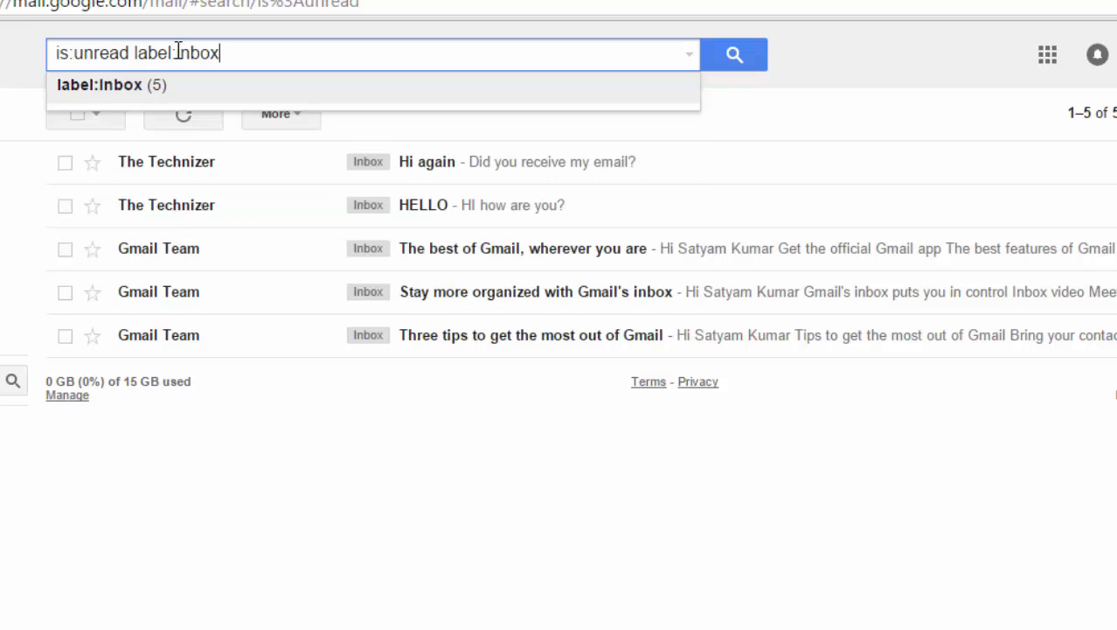
# - Swap the search label from Inbox to spam, then to chats, giving 'is:unread label:chats'
pyautogui.press('BackSpace')
pyautogui.press('BackSpace')
pyautogui.press('BackSpace')
pyautogui.press('BackSpace')
pyautogui.press('BackSpace')
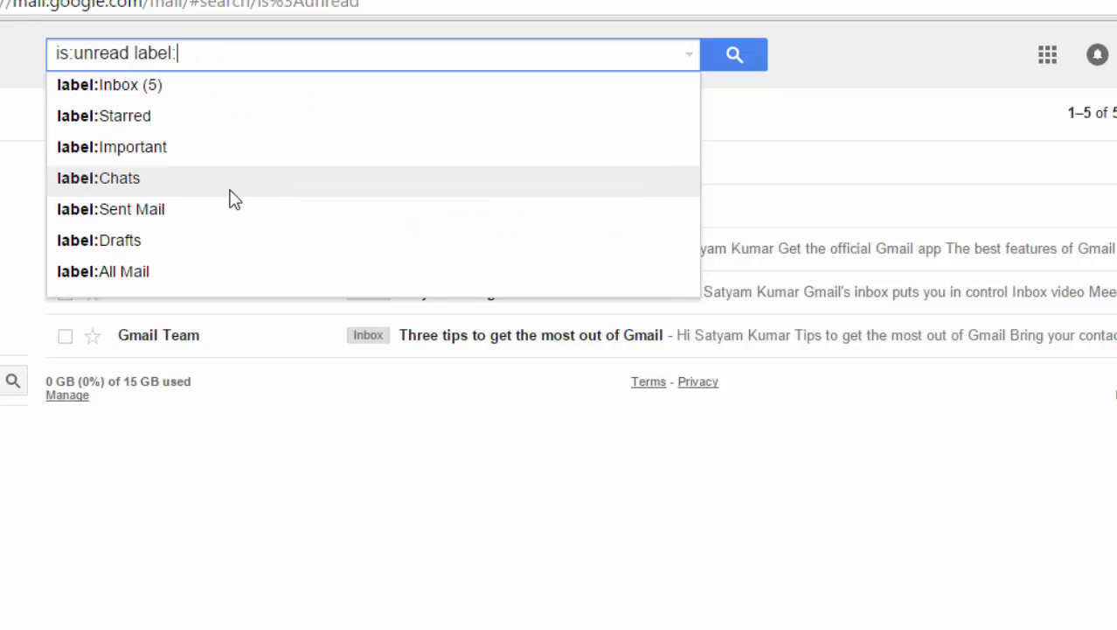
pyautogui.write('spam')
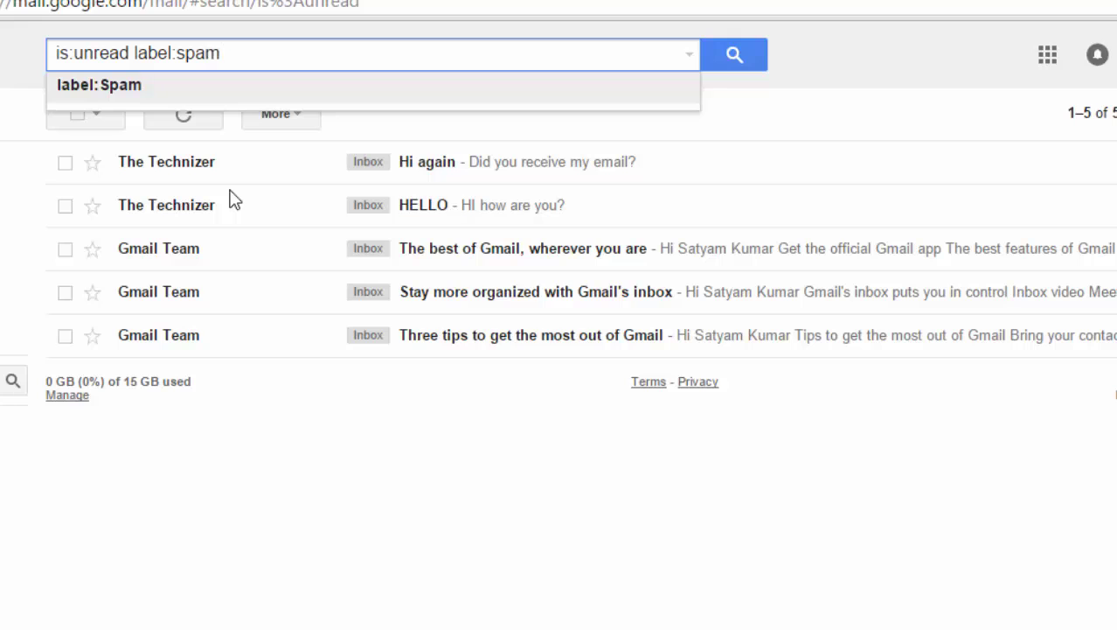
pyautogui.press('BackSpace')
pyautogui.press('BackSpace')
pyautogui.press('BackSpace')
pyautogui.press('BackSpace')
pyautogui.write('chats')
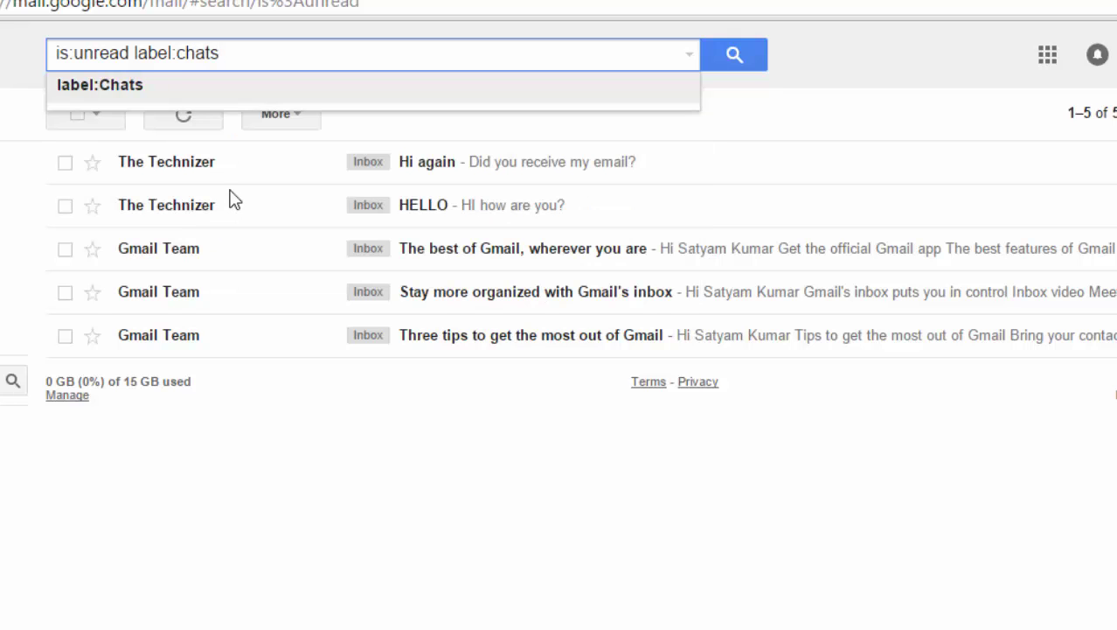
pyautogui.press('Return')
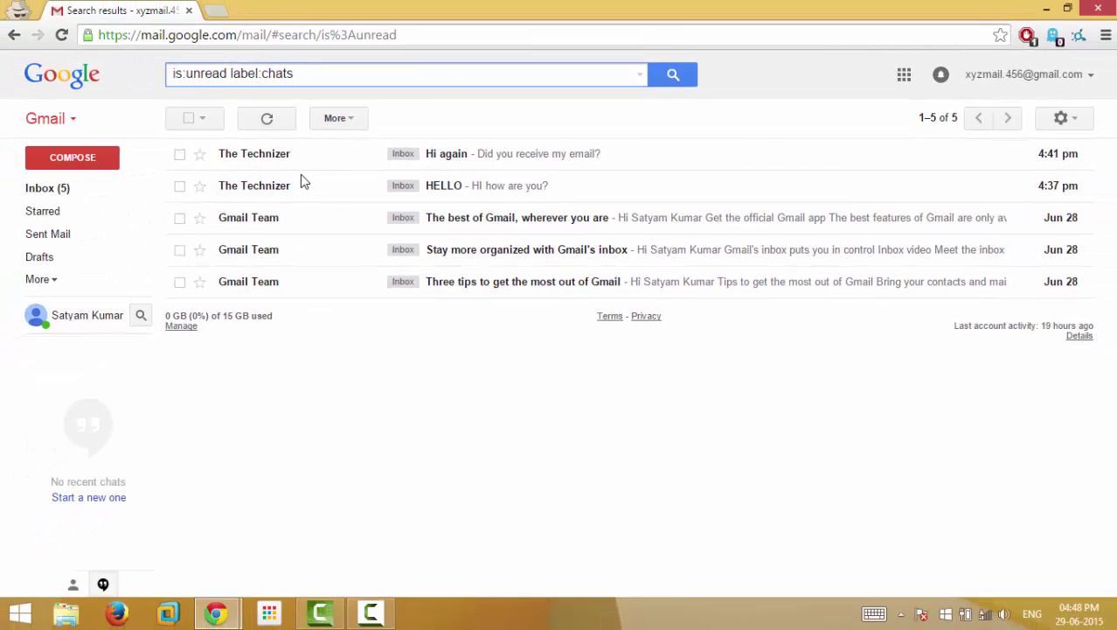
# - Erase the 'is:unread label:chats' query so the search box is empty
pyautogui.click(435, 75)
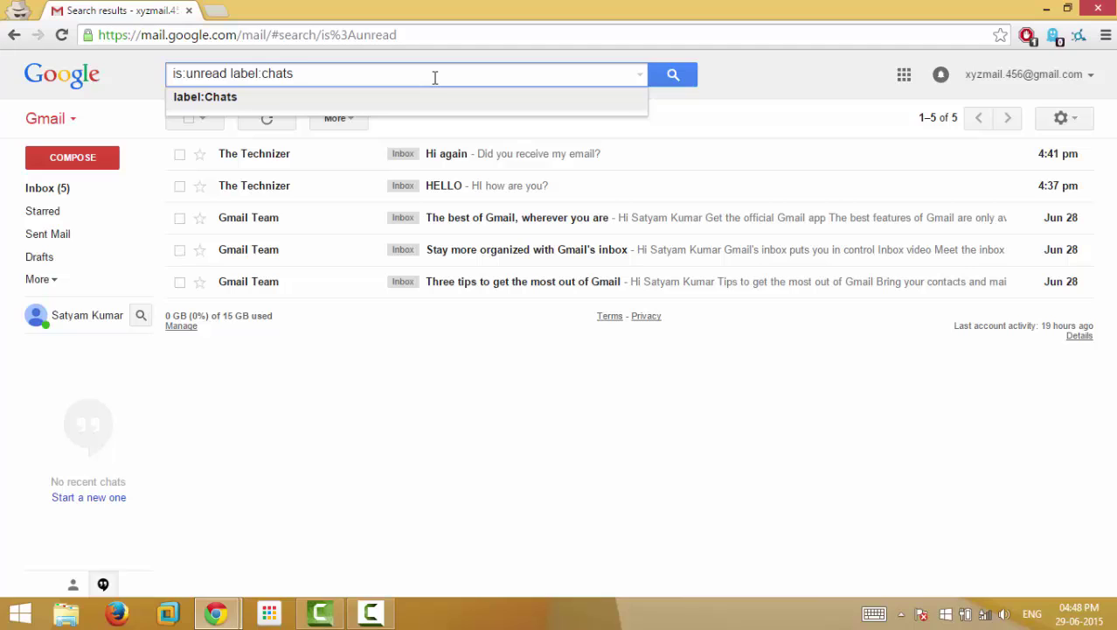
pyautogui.press('BackSpace')
pyautogui.press('BackSpace')
pyautogui.press('BackSpace')
pyautogui.press('BackSpace')
pyautogui.press('BackSpace')
pyautogui.press('BackSpace')
pyautogui.press('BackSpace')
pyautogui.press('BackSpace')
pyautogui.press('BackSpace')
pyautogui.press('BackSpace')
pyautogui.press('BackSpace')
pyautogui.press('BackSpace')
pyautogui.press('BackSpace')
pyautogui.press('BackSpace')
pyautogui.press('BackSpace')
pyautogui.press('BackSpace')
pyautogui.press('BackSpace')
pyautogui.press('BackSpace')
pyautogui.press('BackSpace')
pyautogui.press('BackSpace')
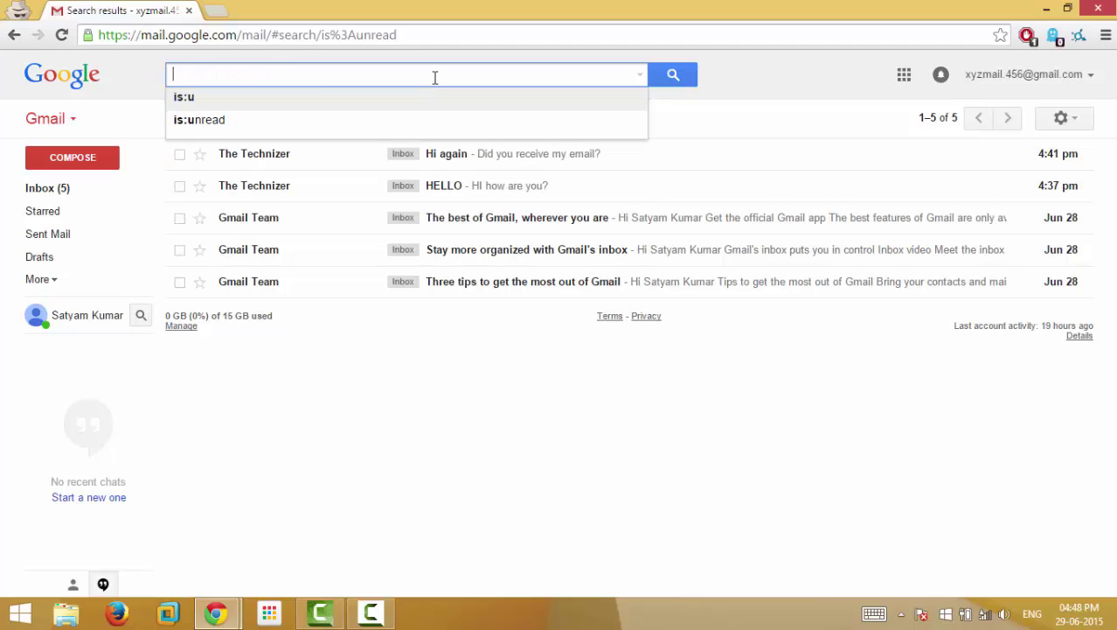
pyautogui.click(529, 411)
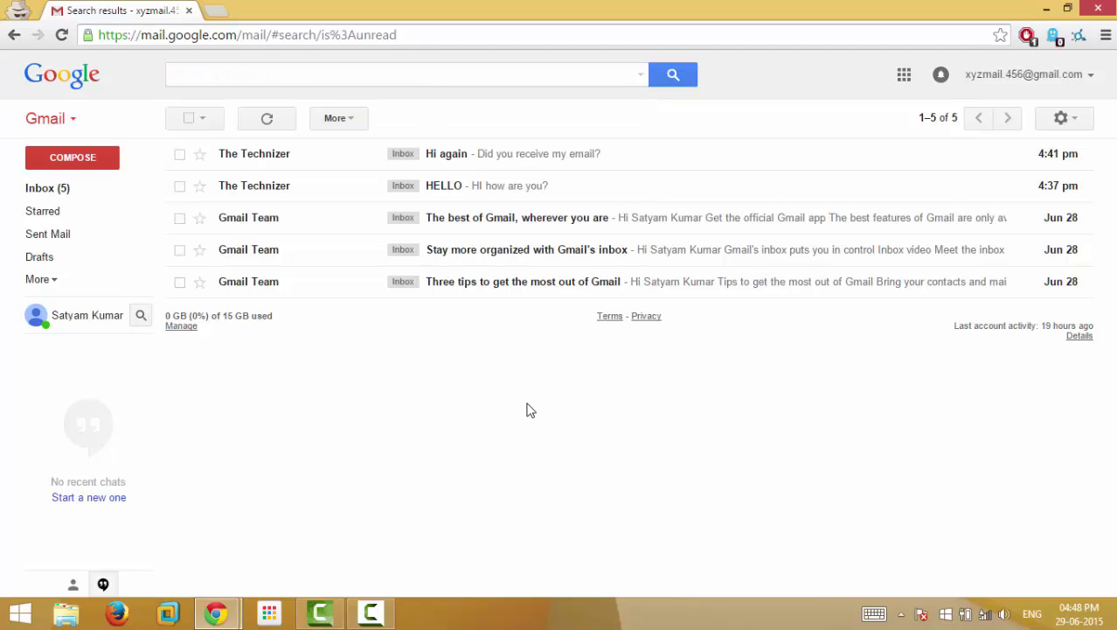